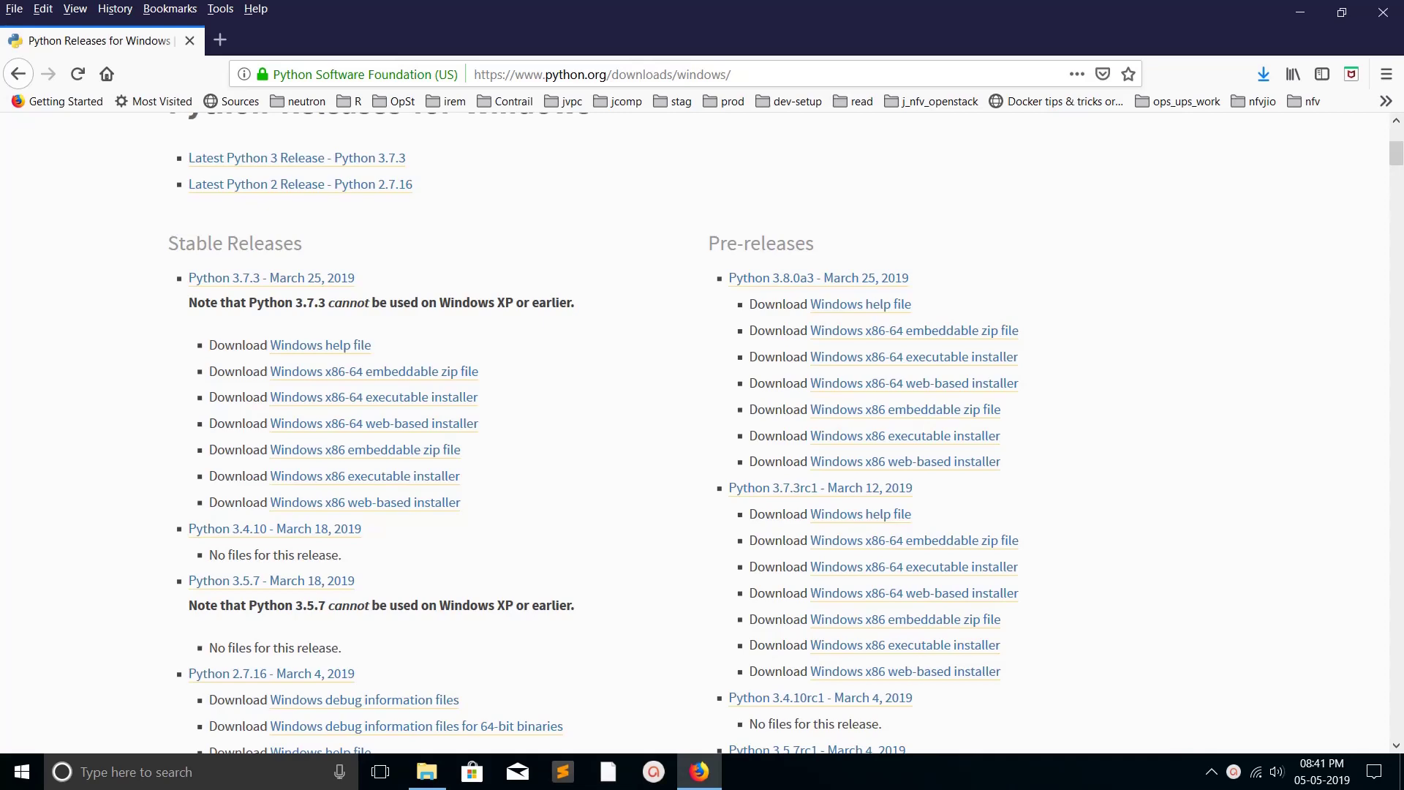
Step: Look through the stable releases and pre-releases on the Python Releases for Windows download page
scroll(702, 431, "up", 5)
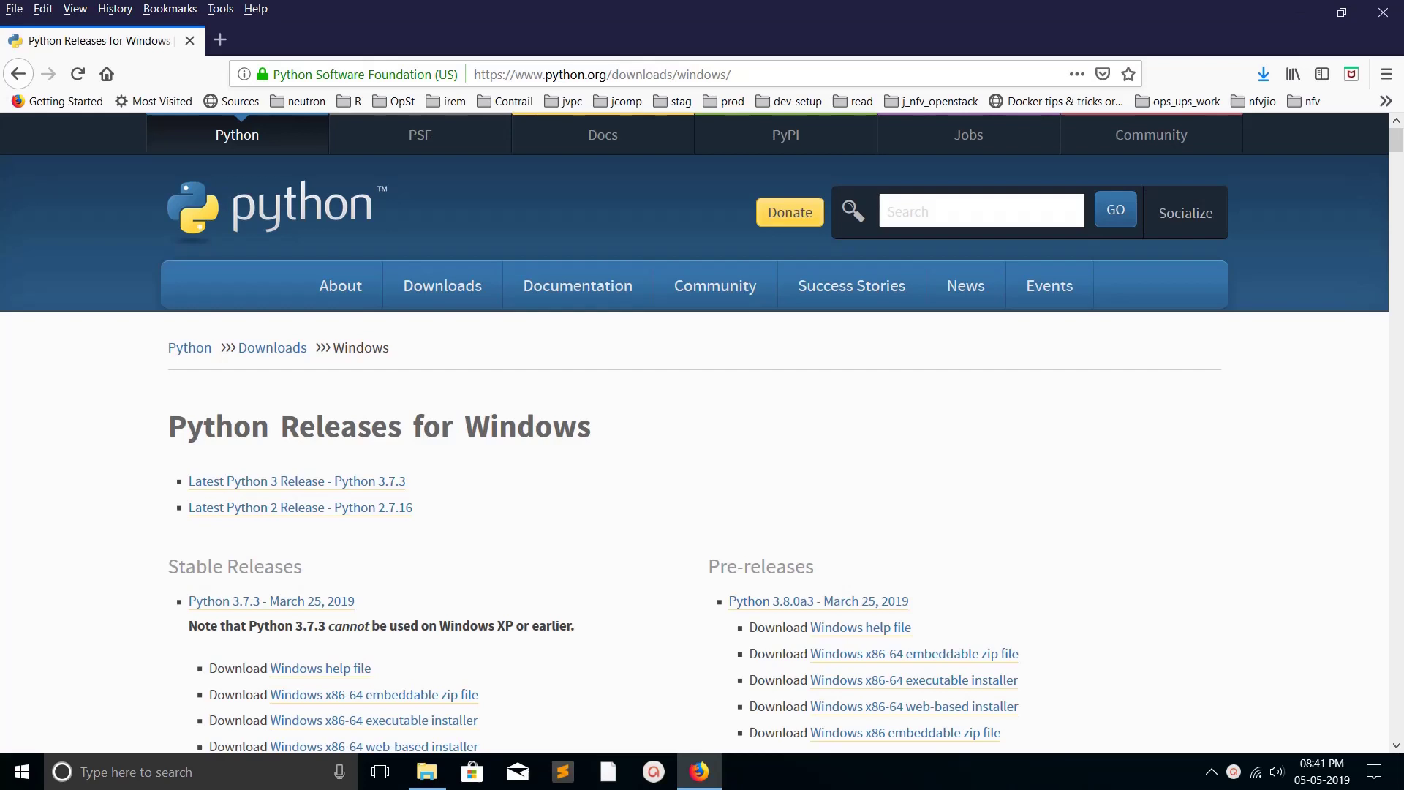
mouse_move(443, 285)
left_click_drag(731, 74, 726, 73)
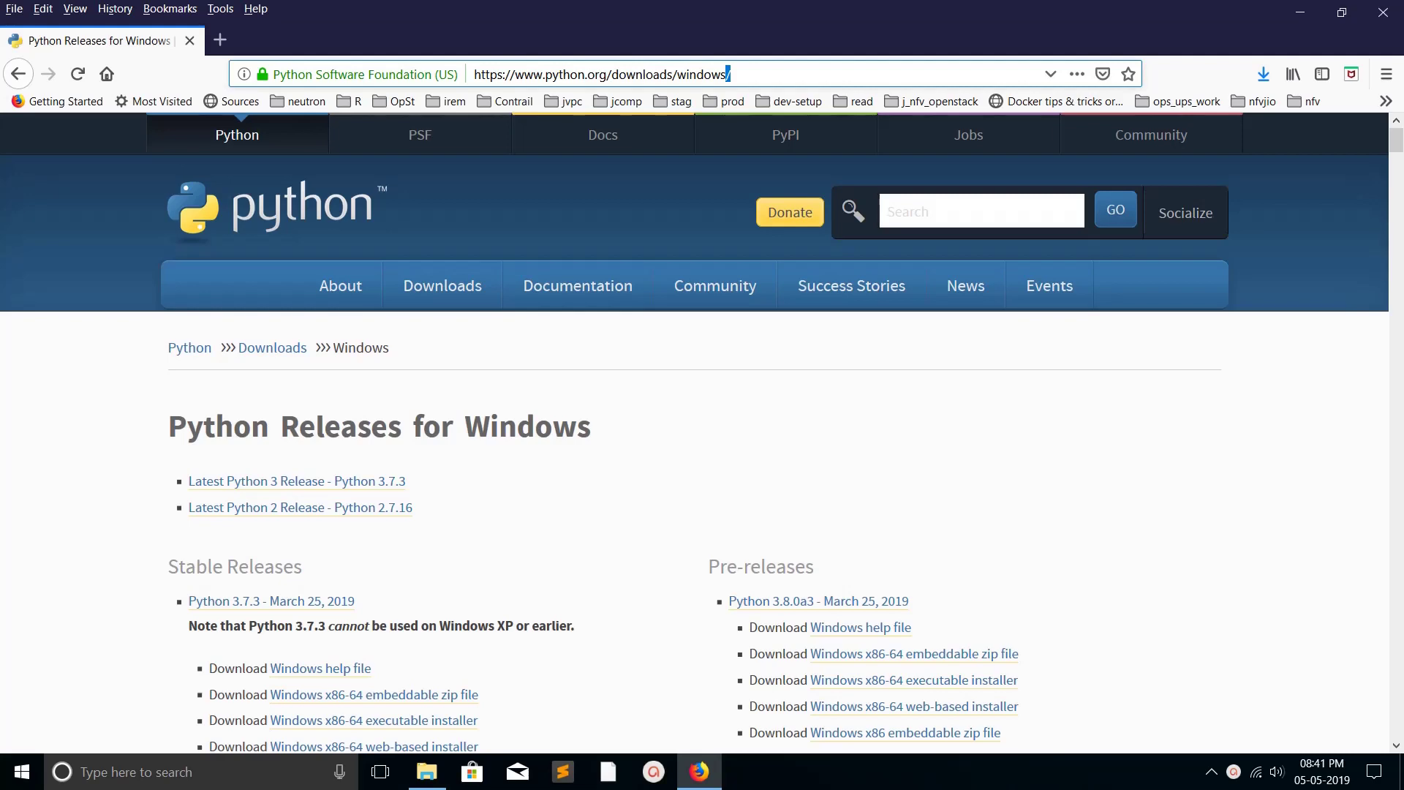
scroll(702, 439, "down", 5)
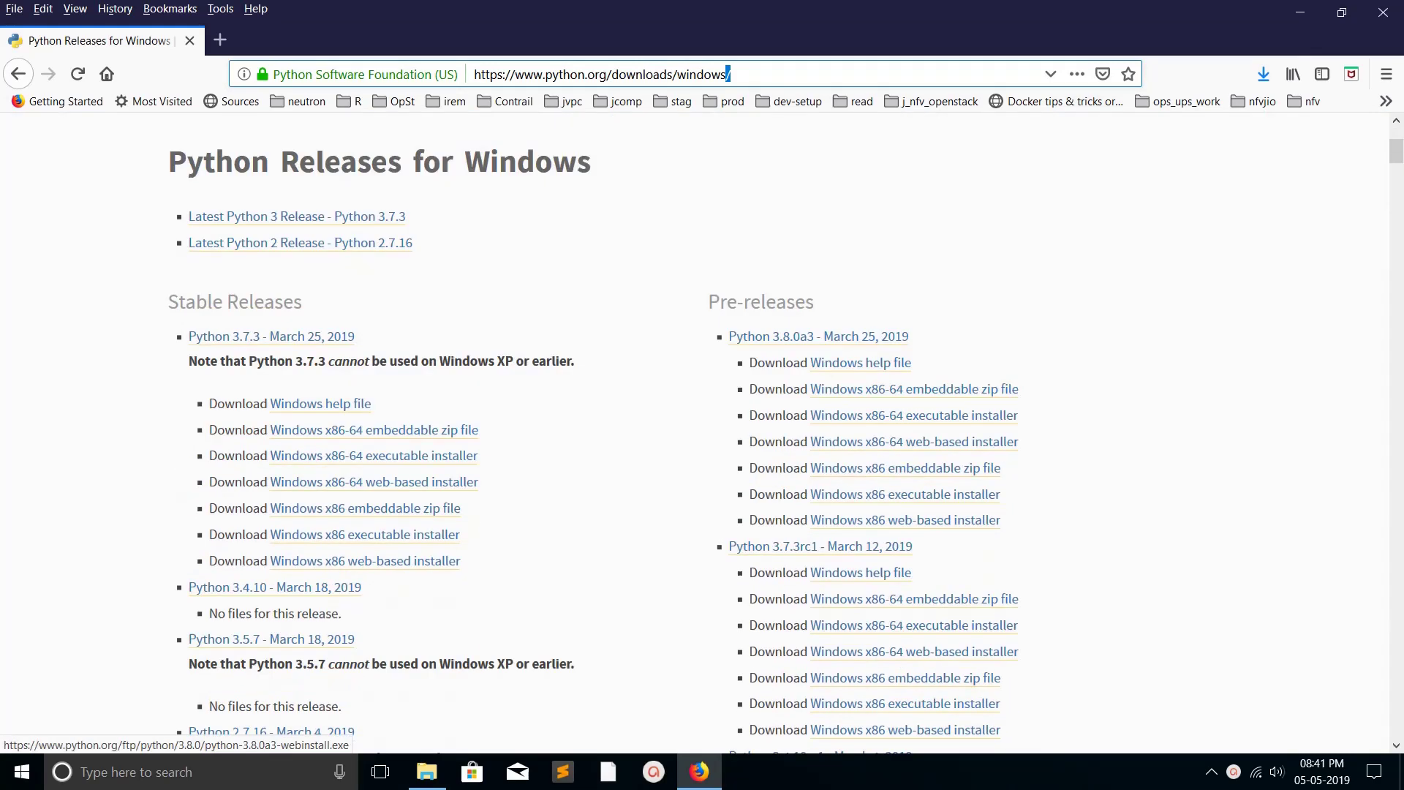
scroll(702, 438, "down", 3)
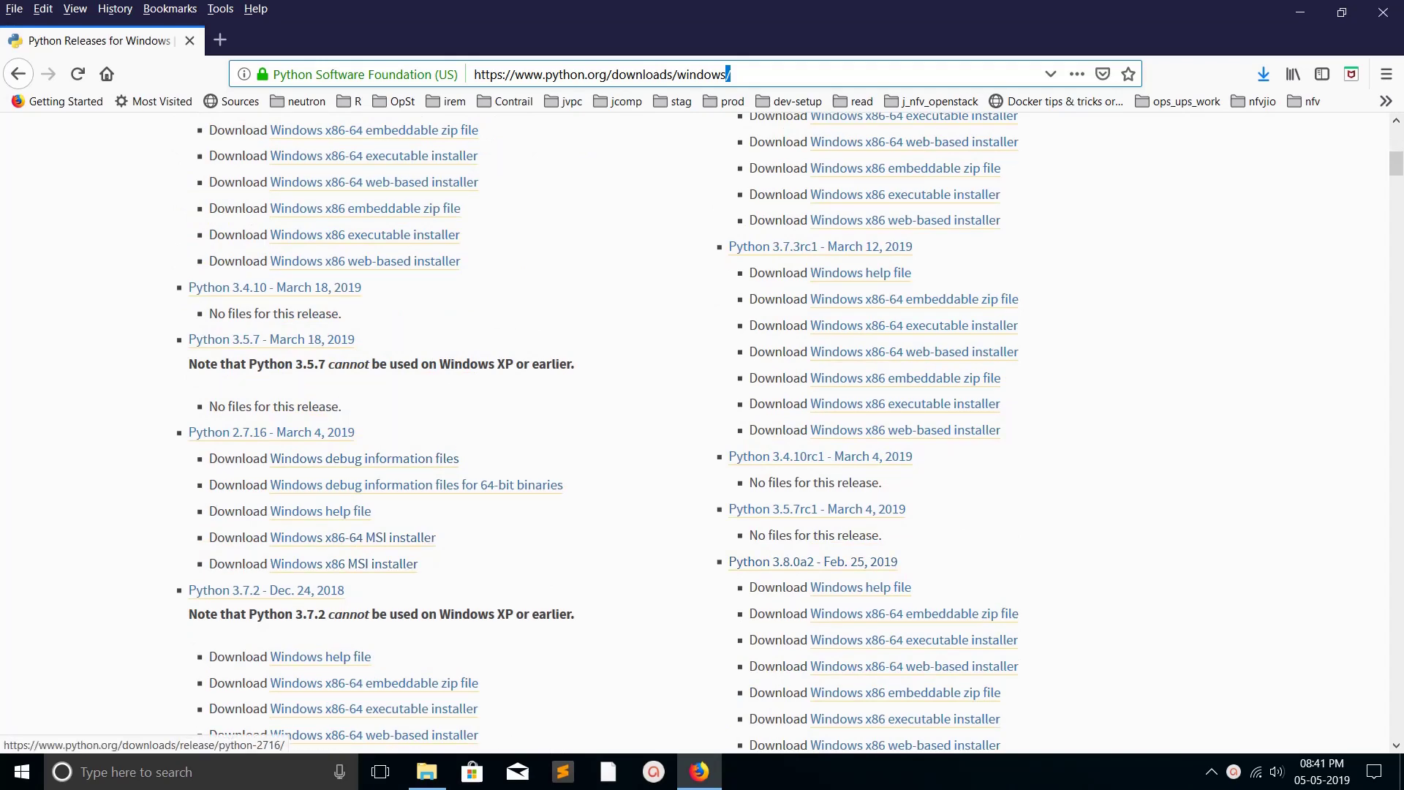
scroll(275, 287, "down", 10)
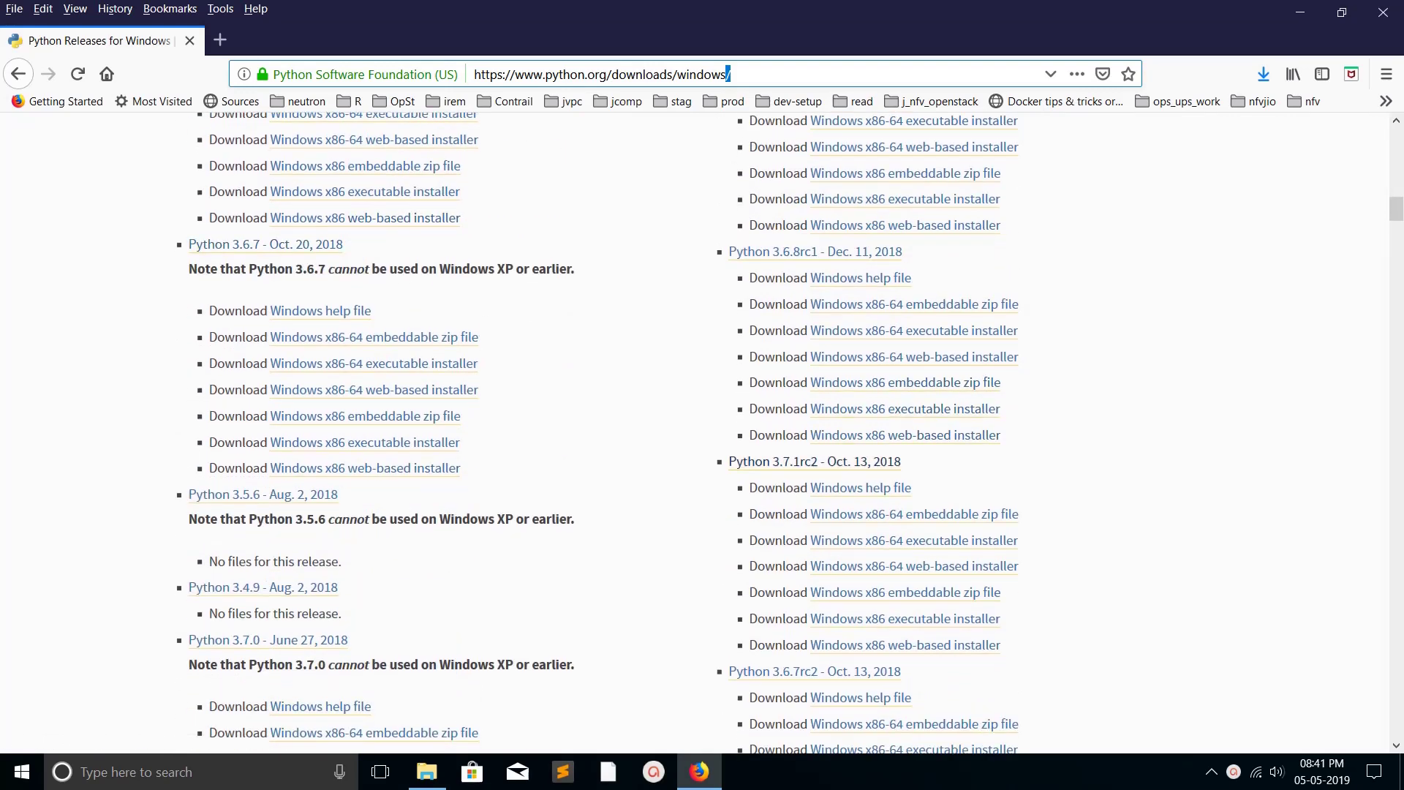
Step: Switch to the Python installation folder in File Explorer, and start the Python interpreter in a new Command Prompt
key("super+Tab")
left_click(1001, 326)
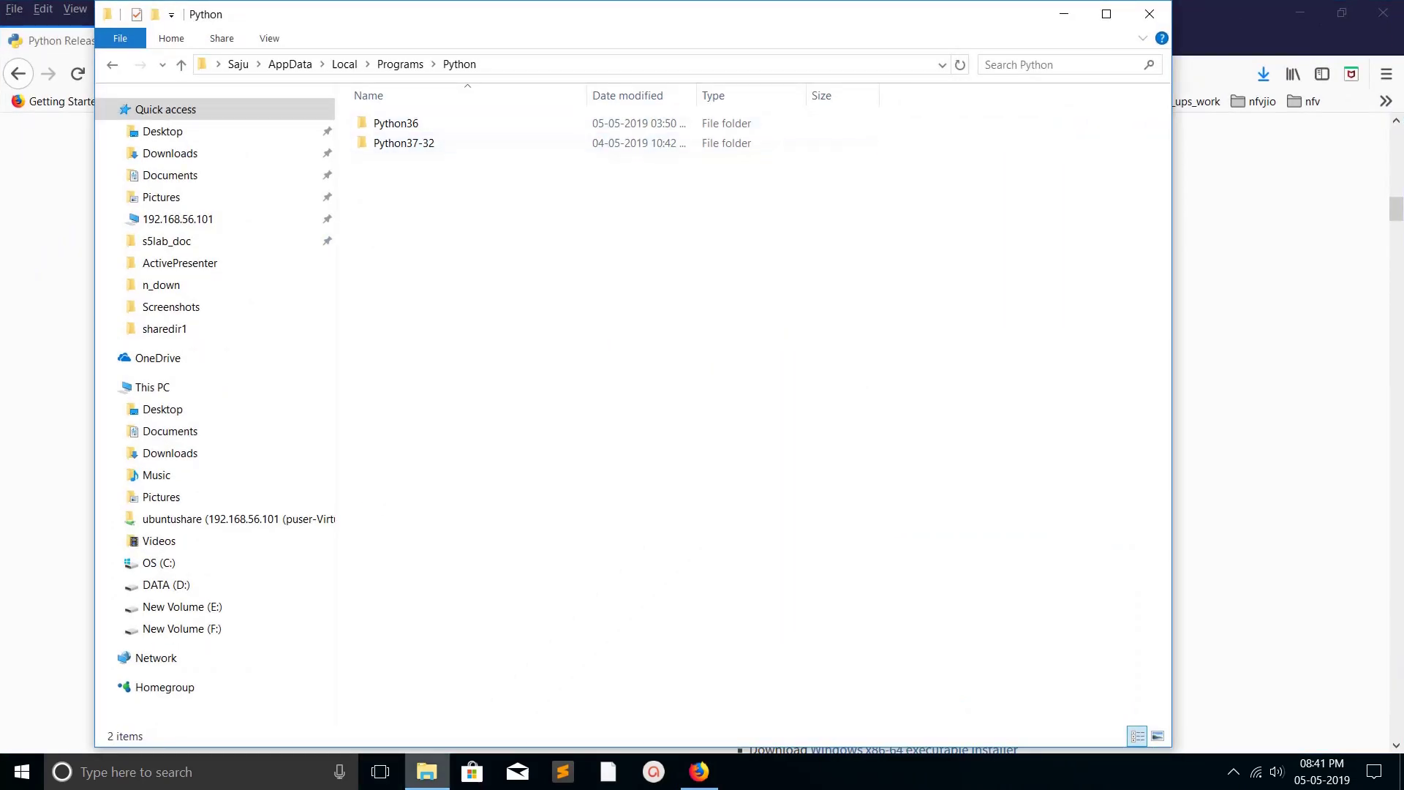
left_click(183, 772)
type("cmd")
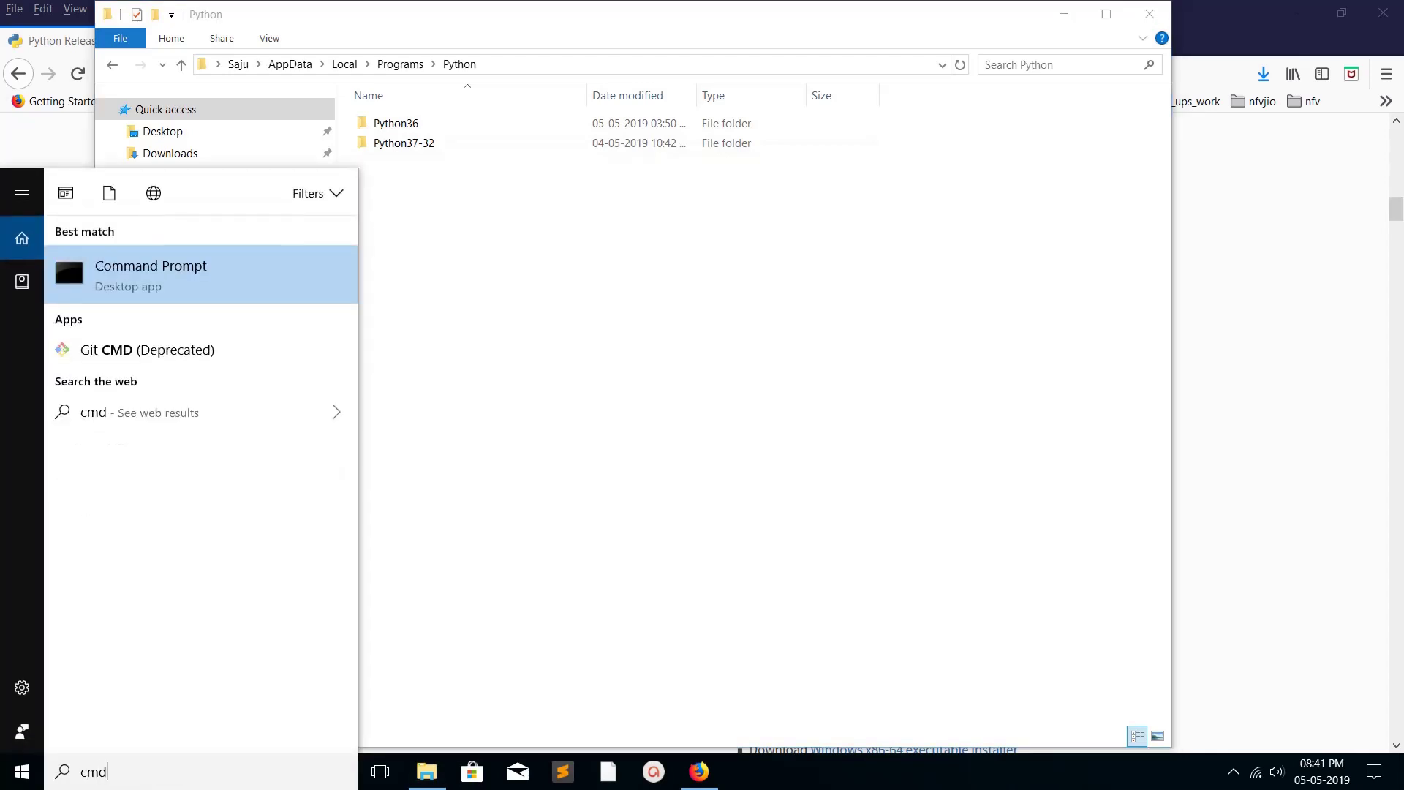
key("Return")
type("python")
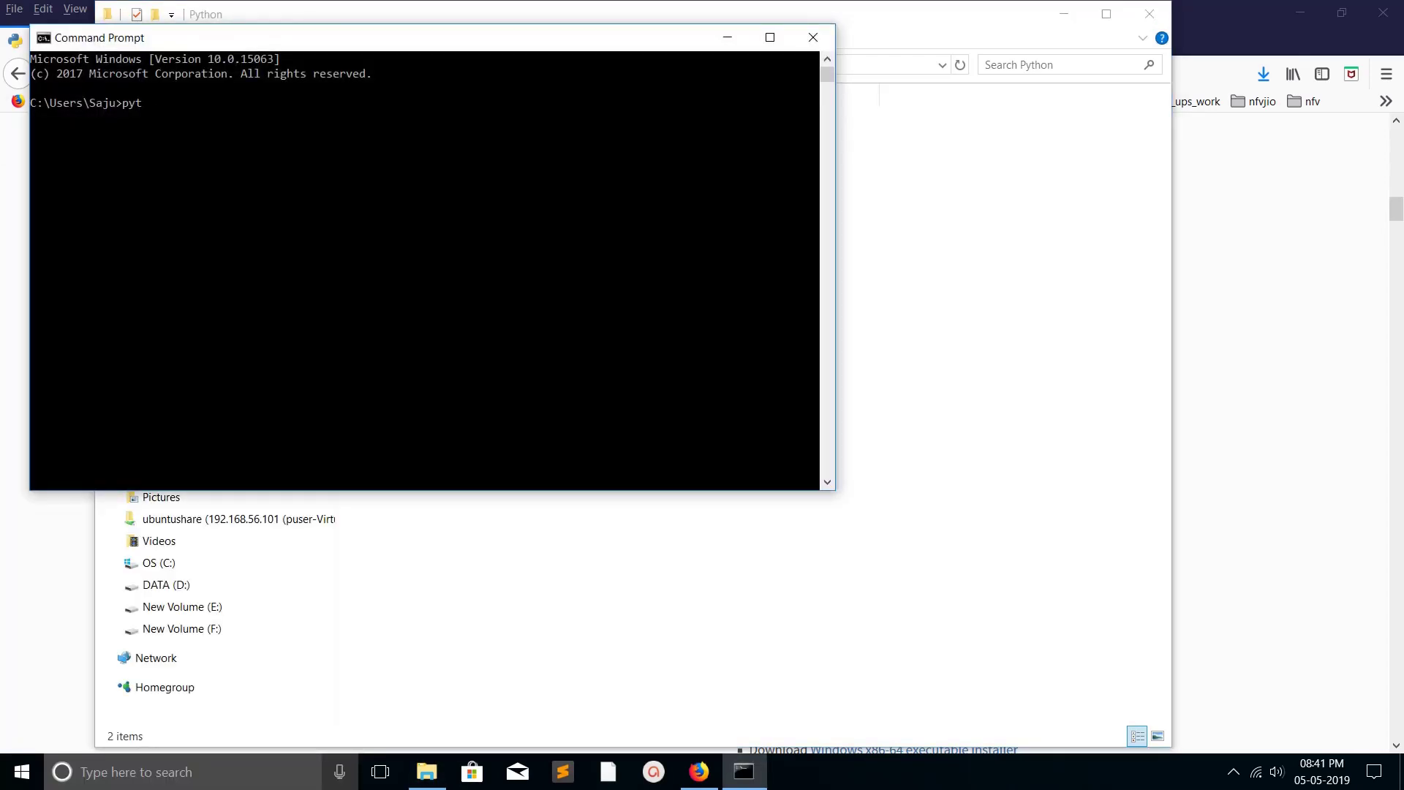
key("Return")
key("Return")
key("Return")
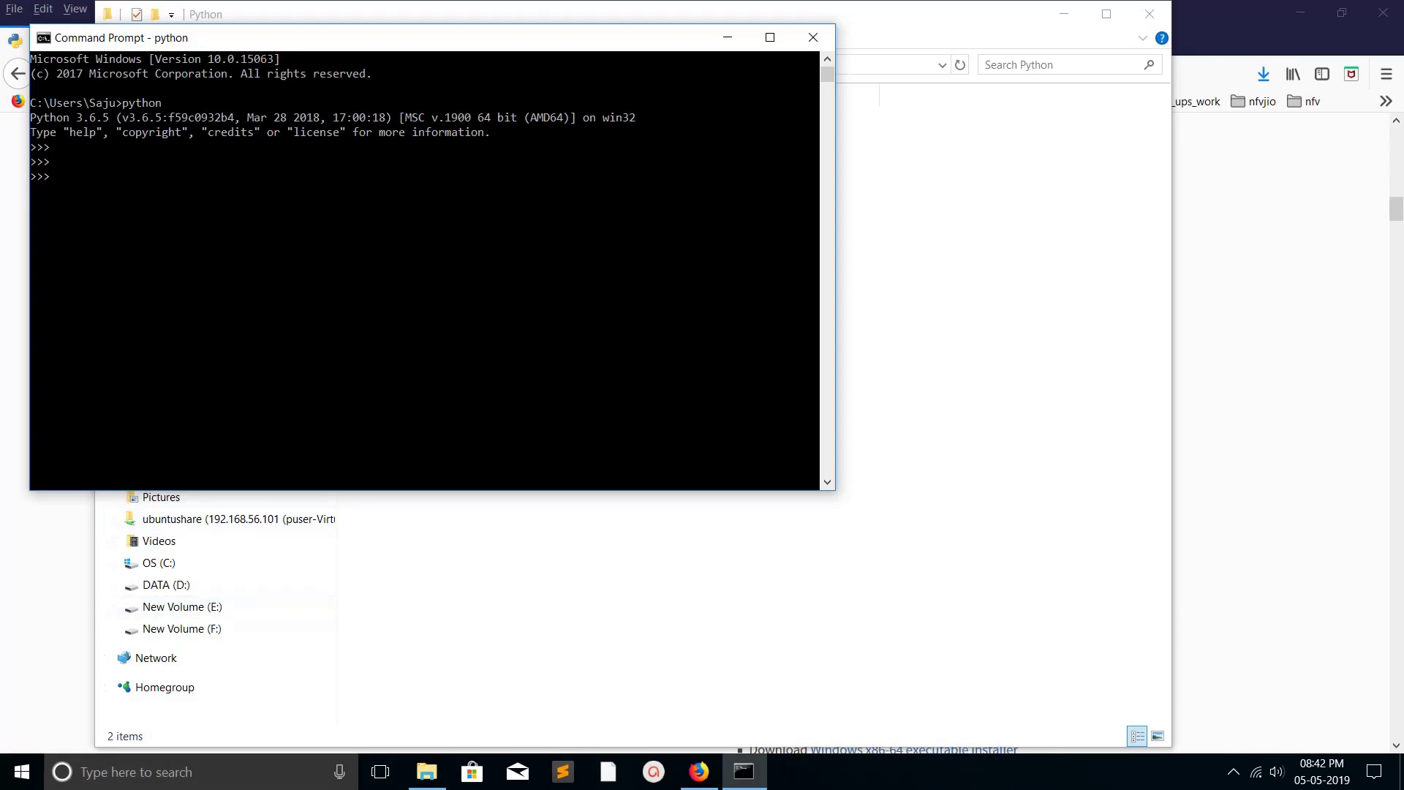
Step: Move the Command Prompt window clear of the folder list and exit the Python interpreter with quit()
left_click_drag(455, 37, 788, 279)
left_click(1005, 476)
type("quit")
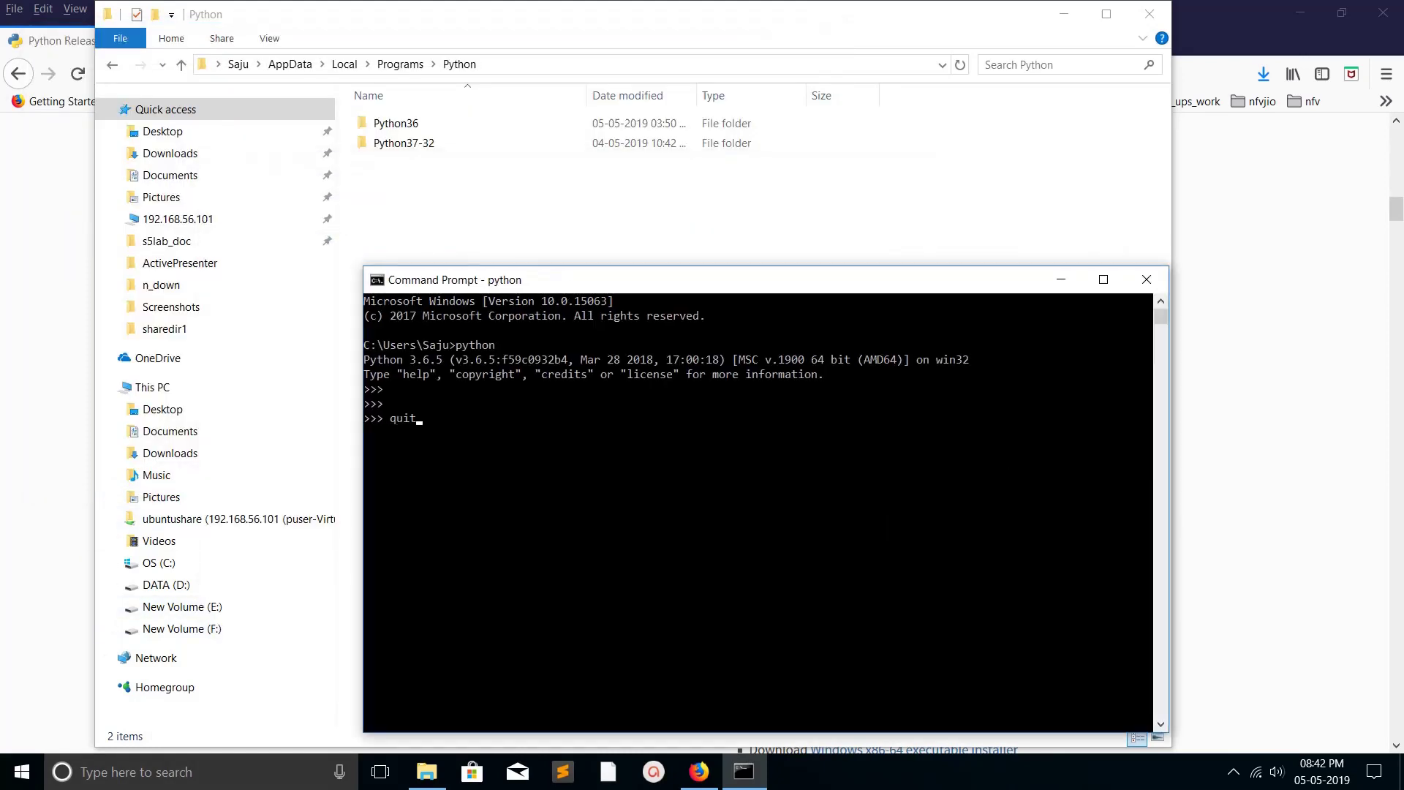
type("()")
key("Return")
key("Return")
key("Return")
Step: Look up the active Python and pip3 executables with "where python" and "where pip3"
type("wher")
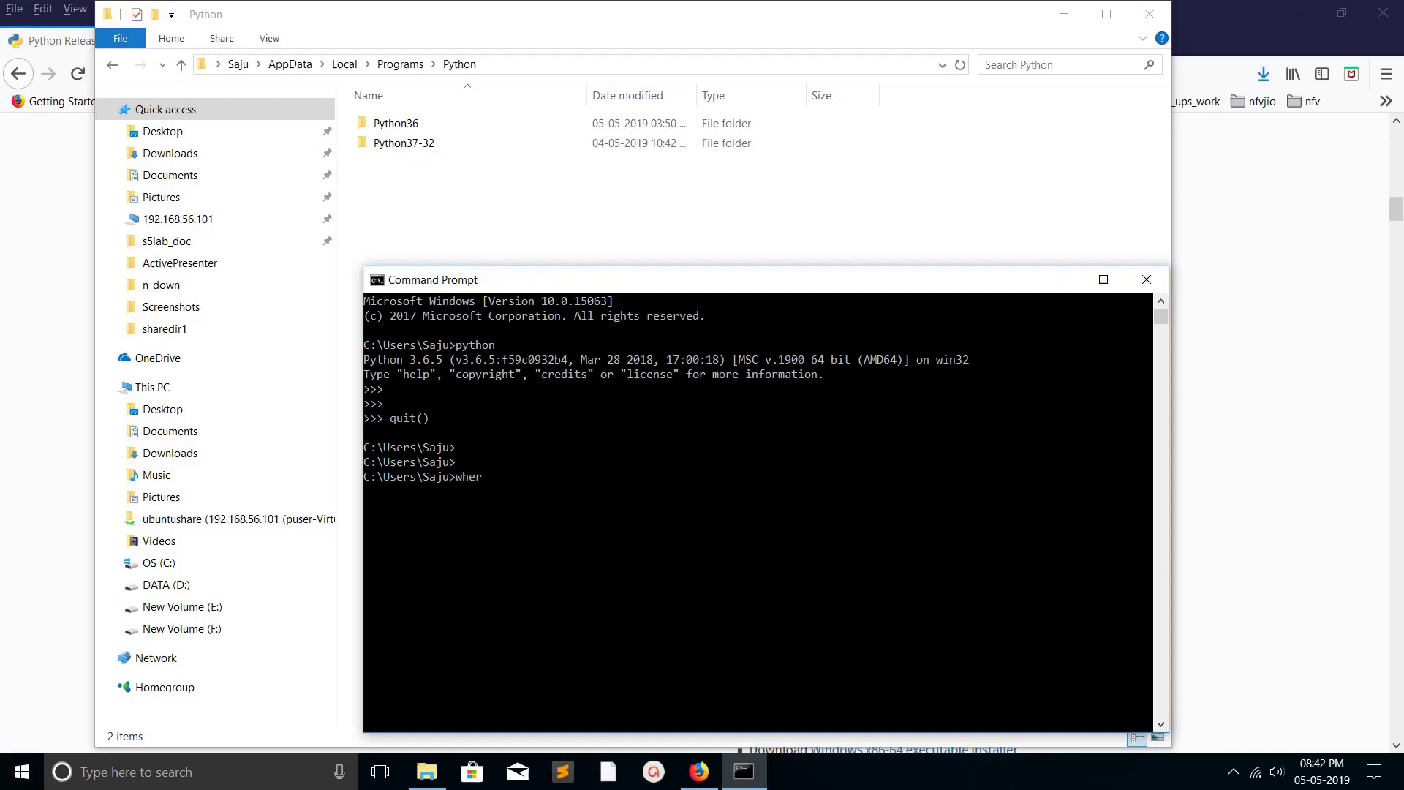
type("e python")
key("Return")
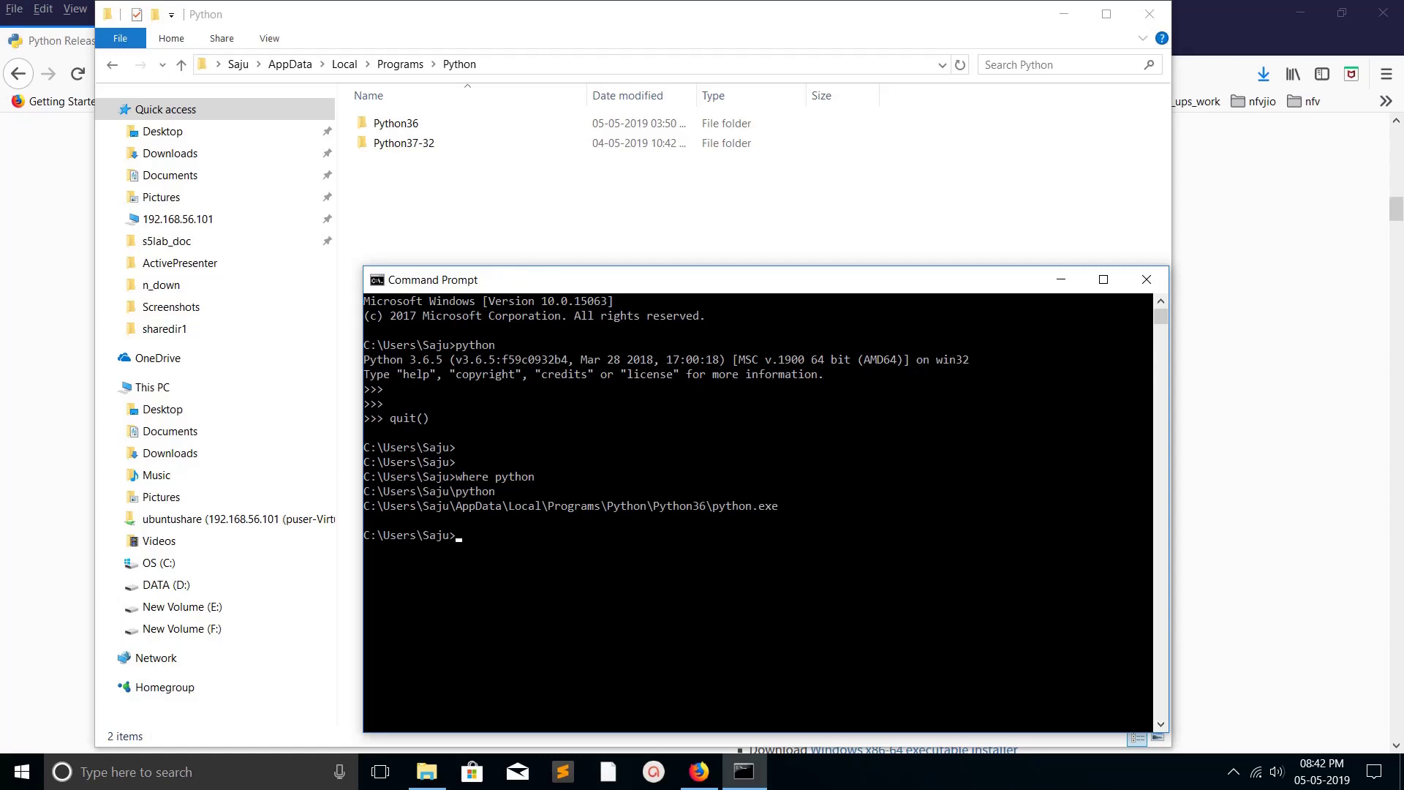
type("where pip3")
key("Return")
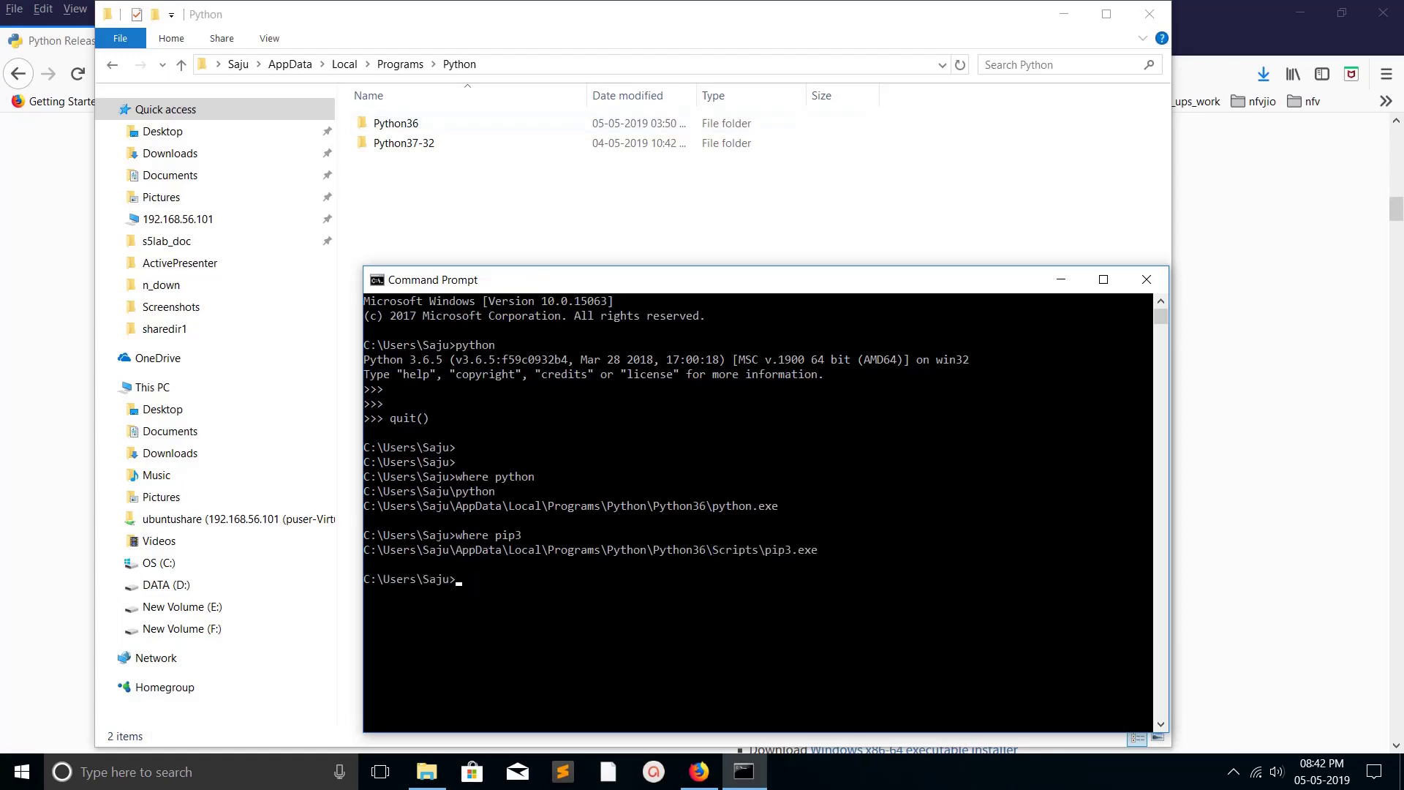
Step: Inspect the Python36 installation, including its Scripts and Lib\site-packages folders, and return to the parent Python folder
left_click_drag(489, 64, 407, 65)
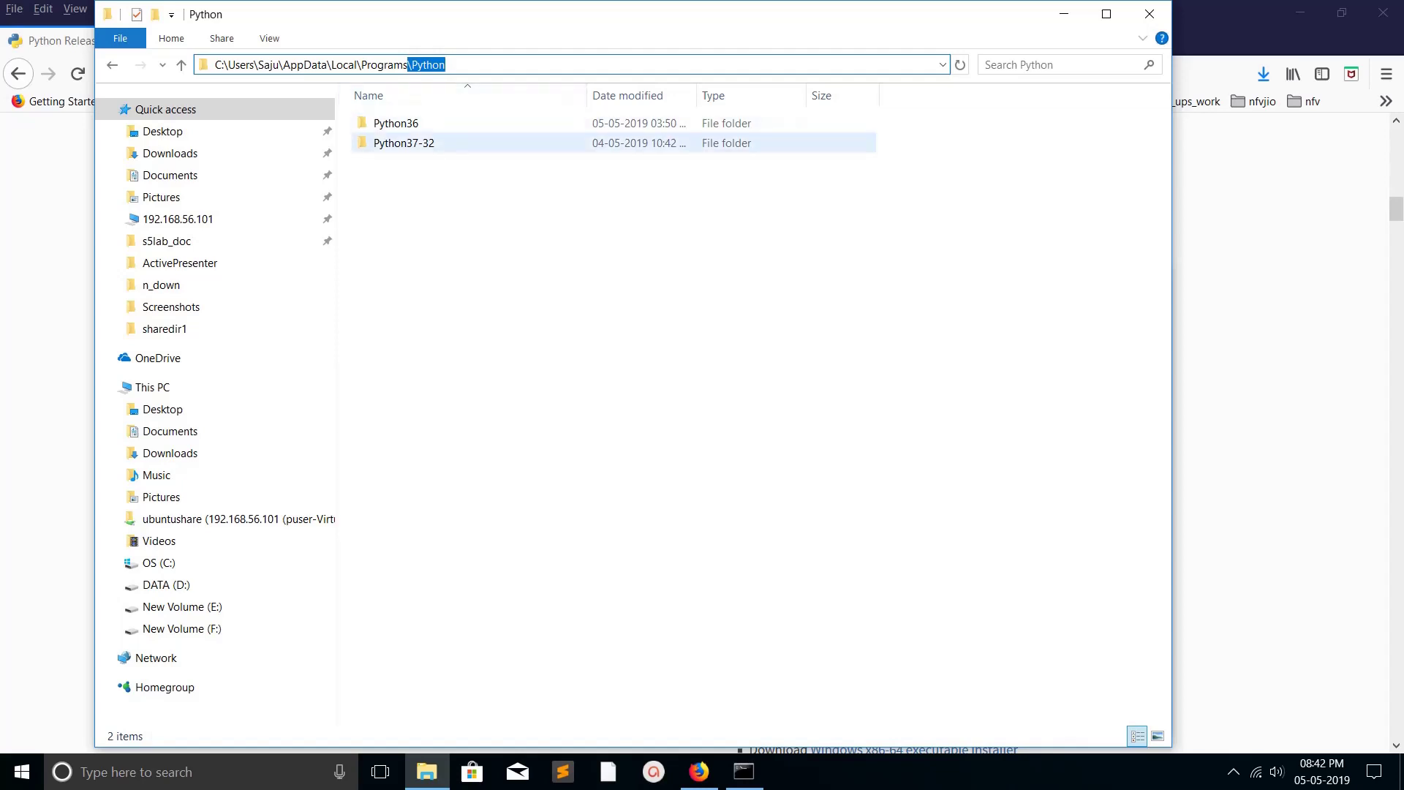
double_click(396, 123)
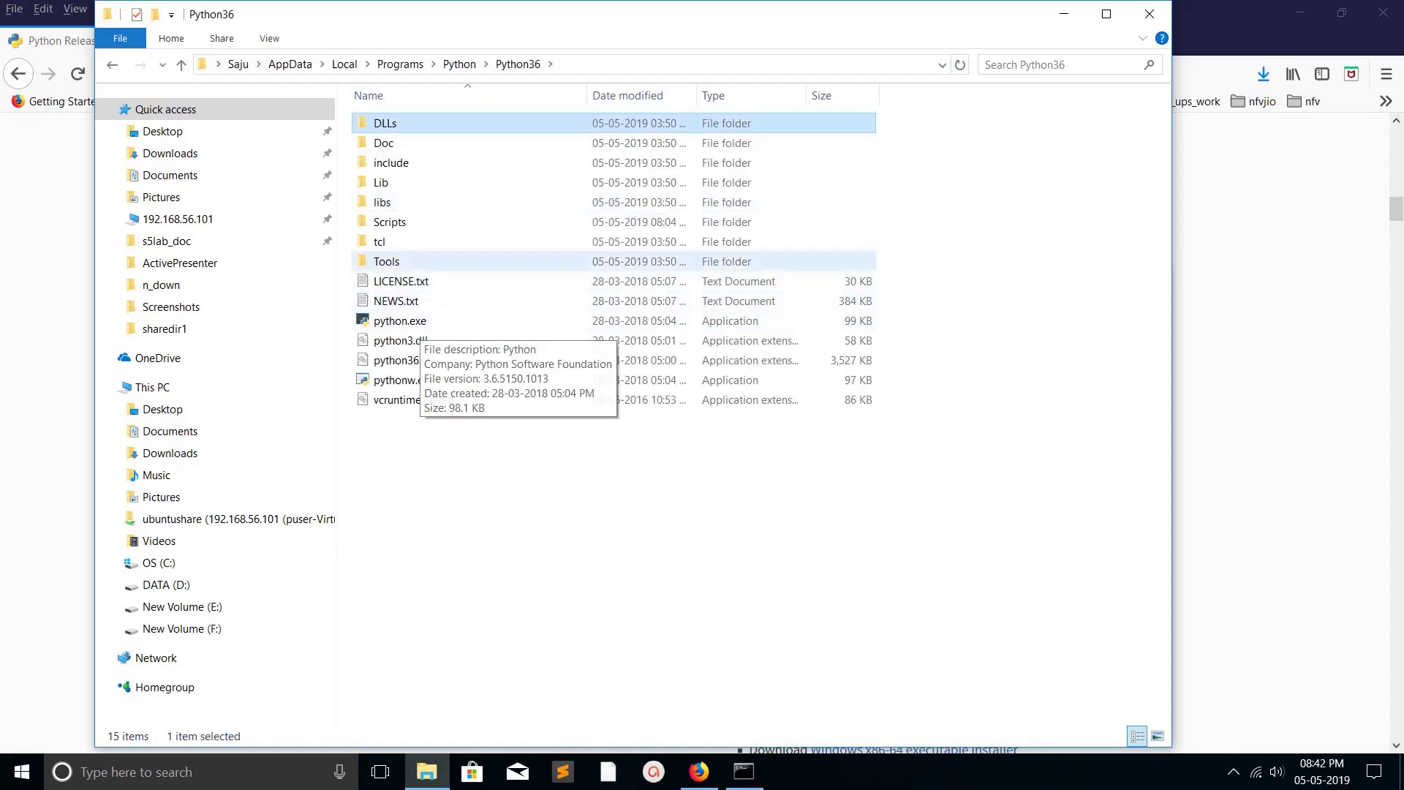
double_click(389, 222)
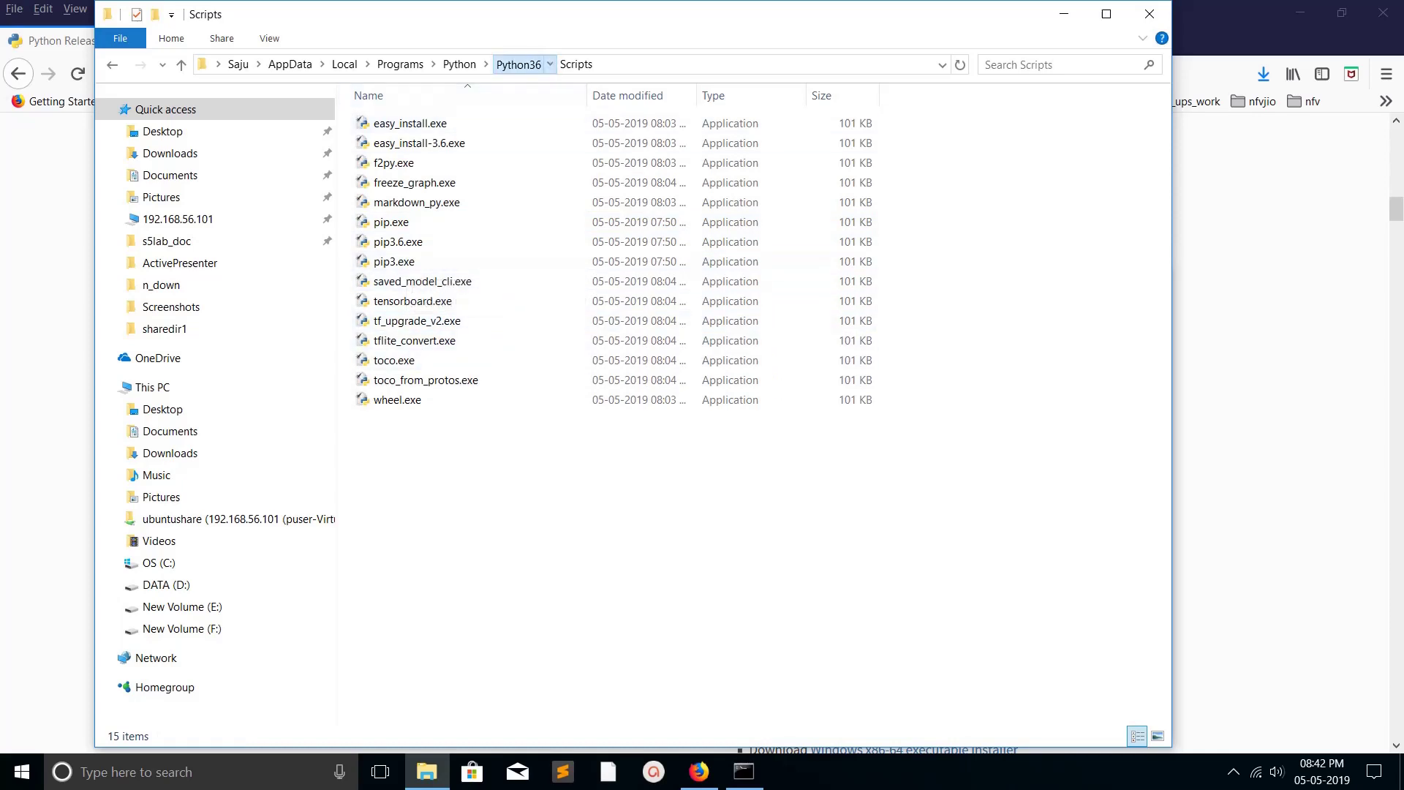
left_click(518, 64)
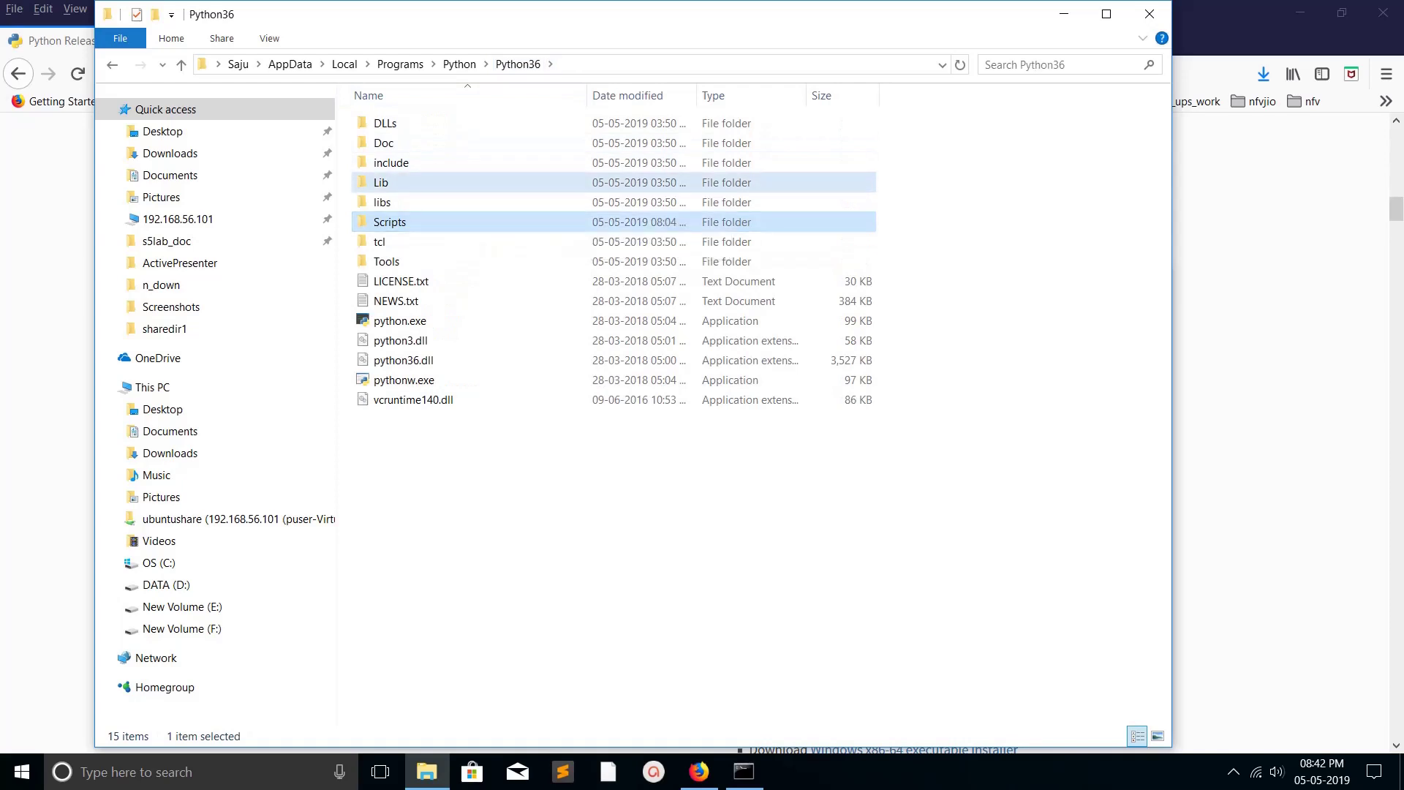
double_click(381, 183)
double_click(407, 538)
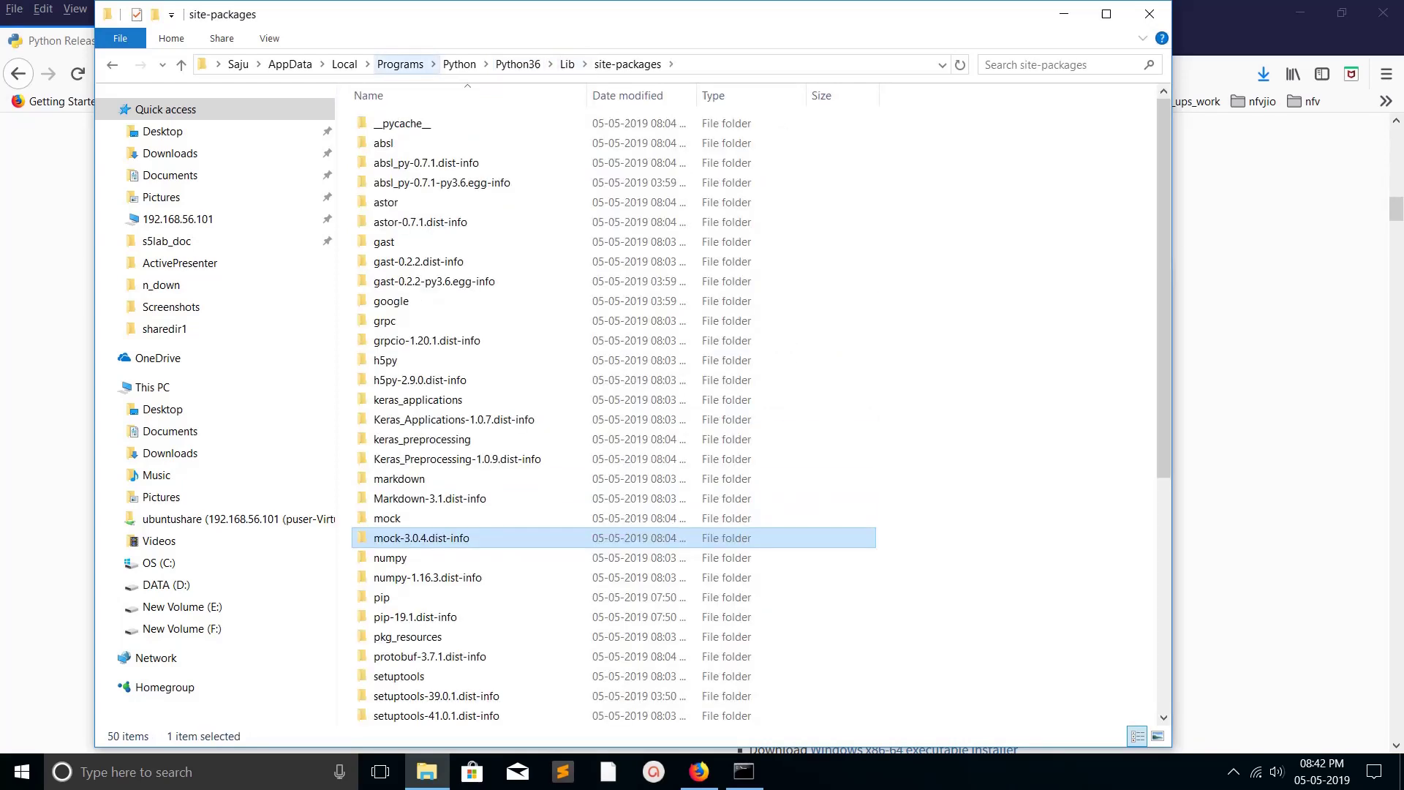
left_click(459, 64)
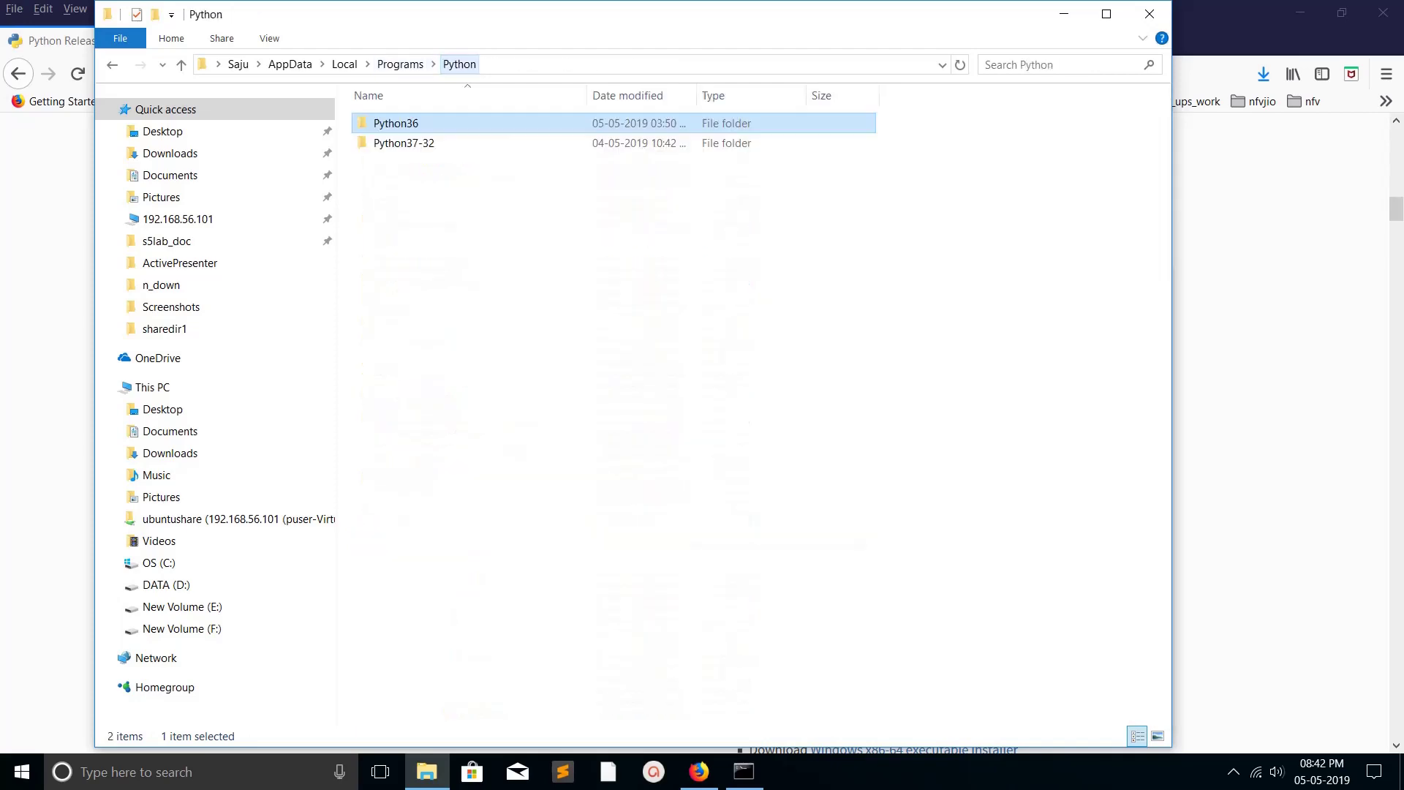
Step: Return to the Command Prompt and close its window
key("super+Tab")
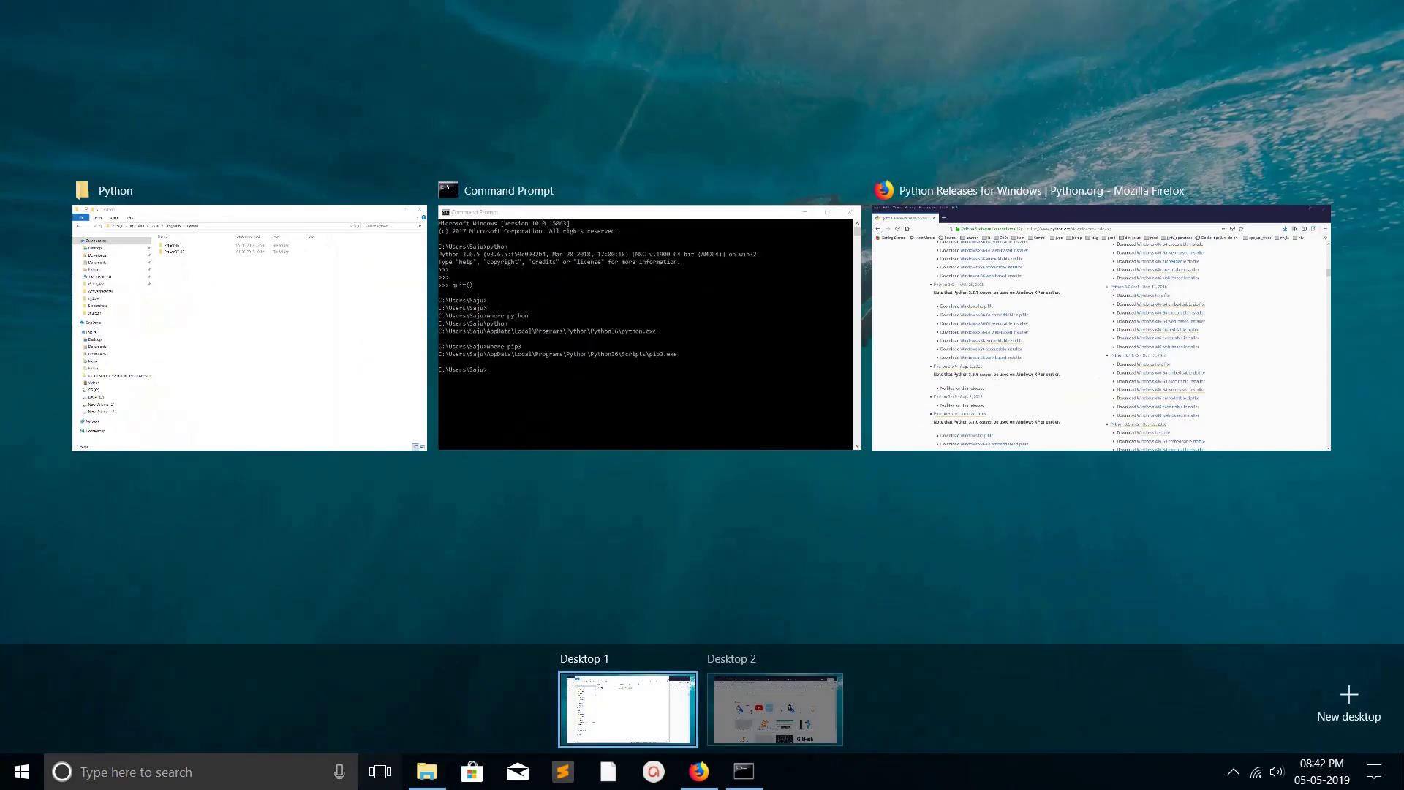
left_click(643, 326)
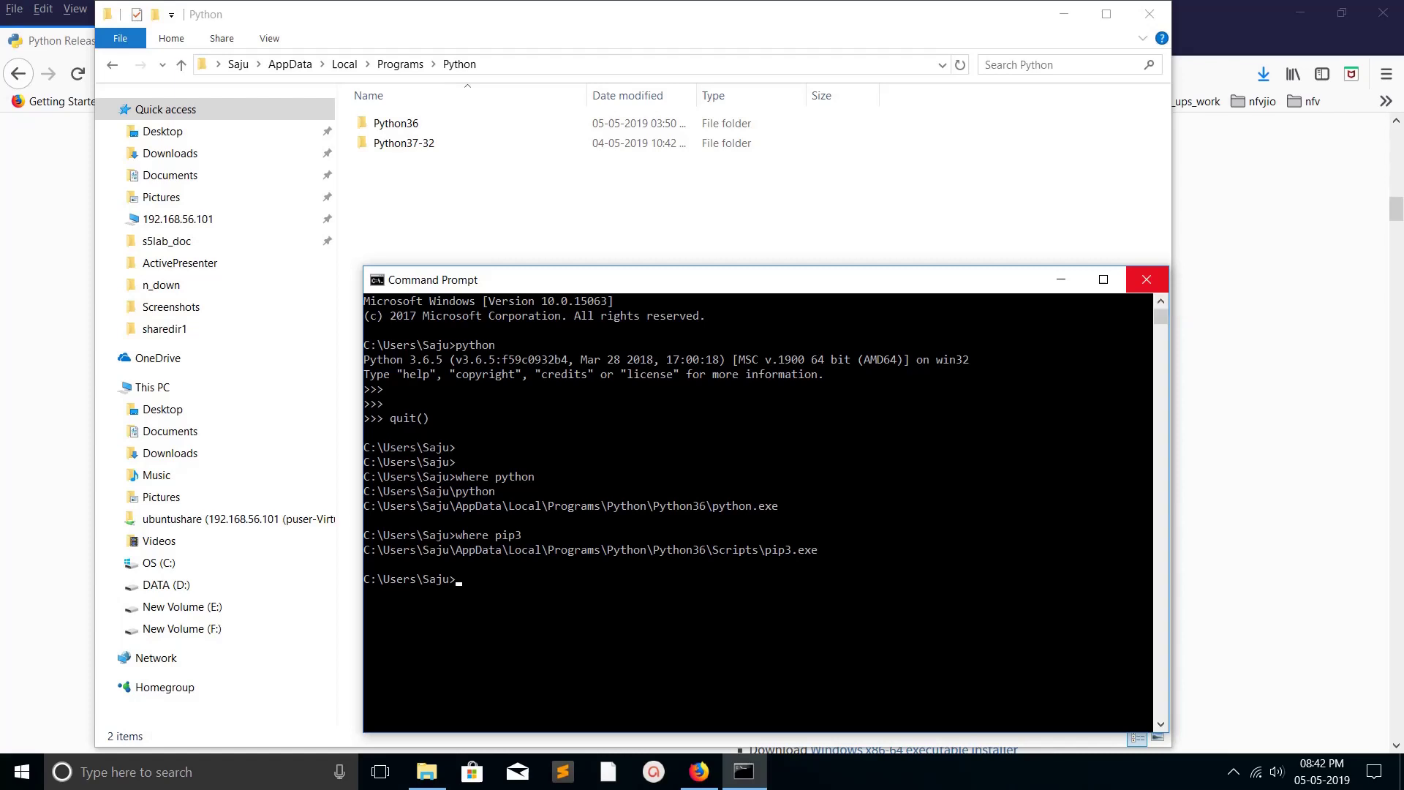
left_click(1146, 280)
Step: Open the user Path variable for editing through the system environment variables settings
left_click(110, 771)
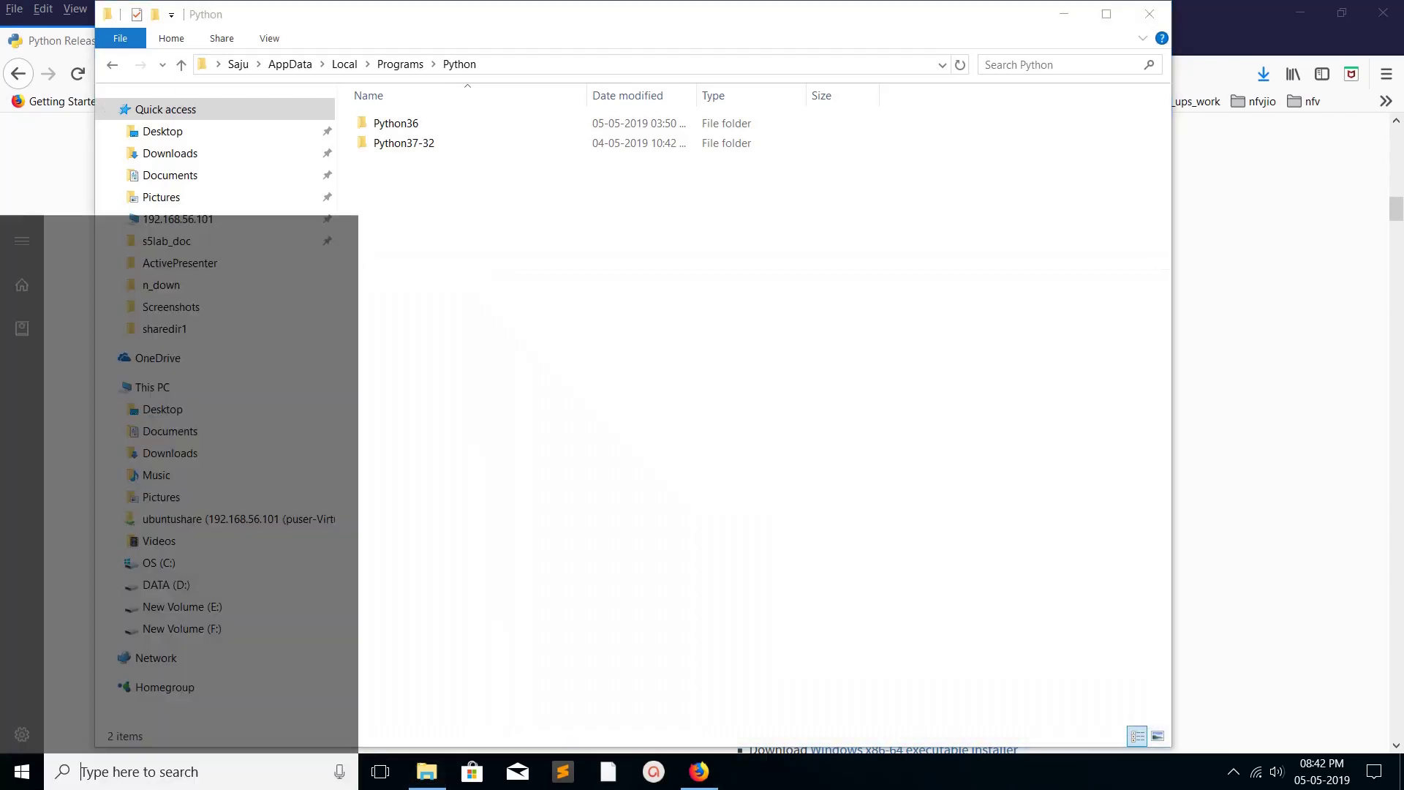
type("env")
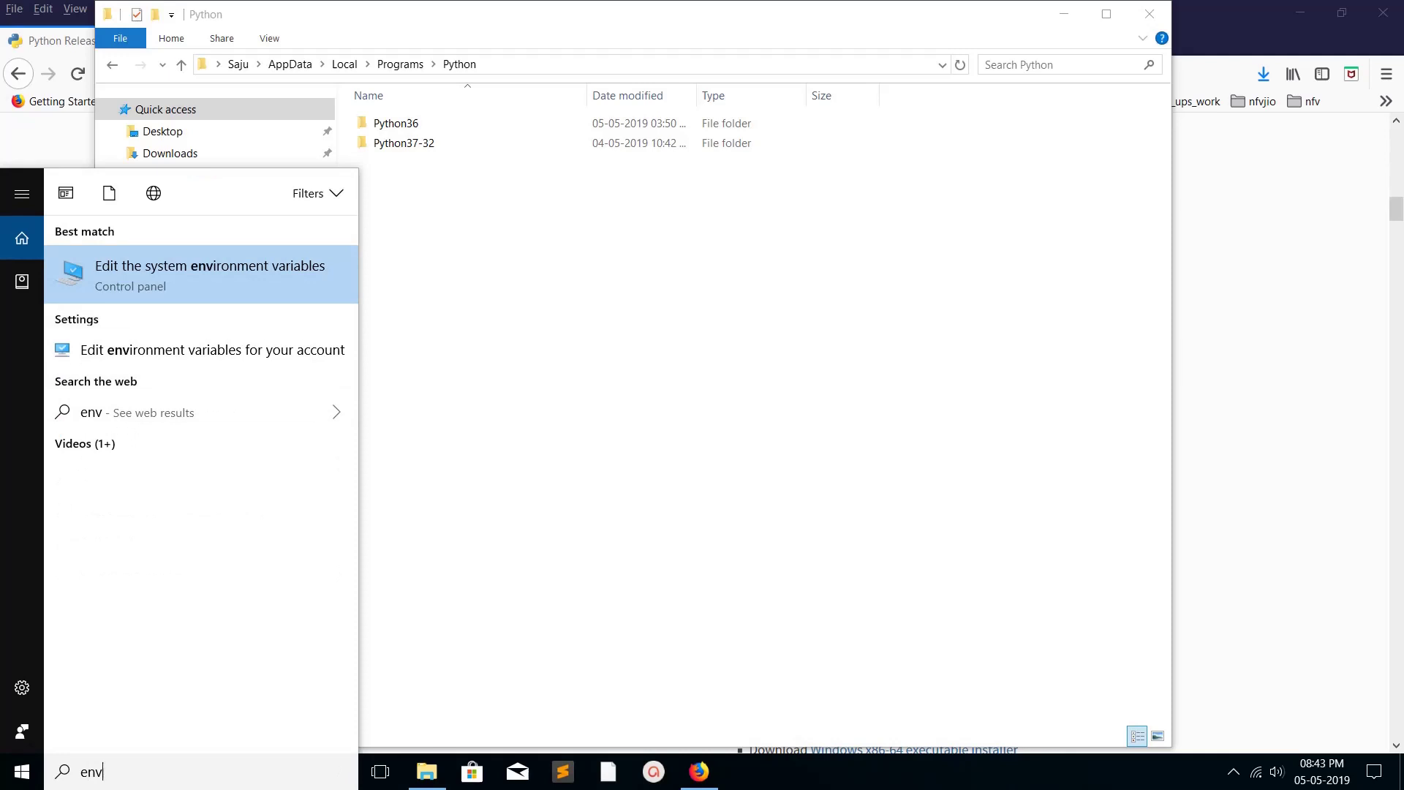
key("Return")
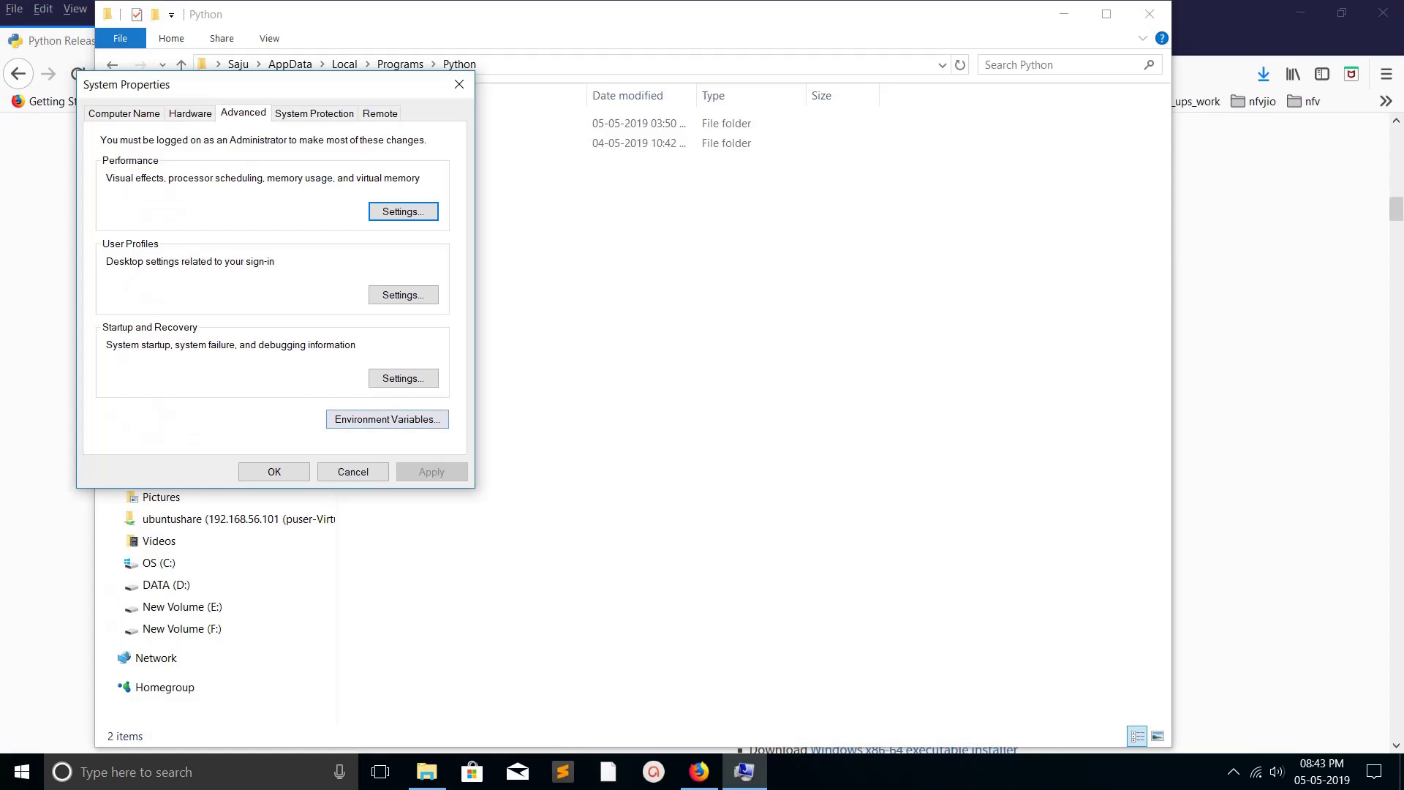
left_click(387, 419)
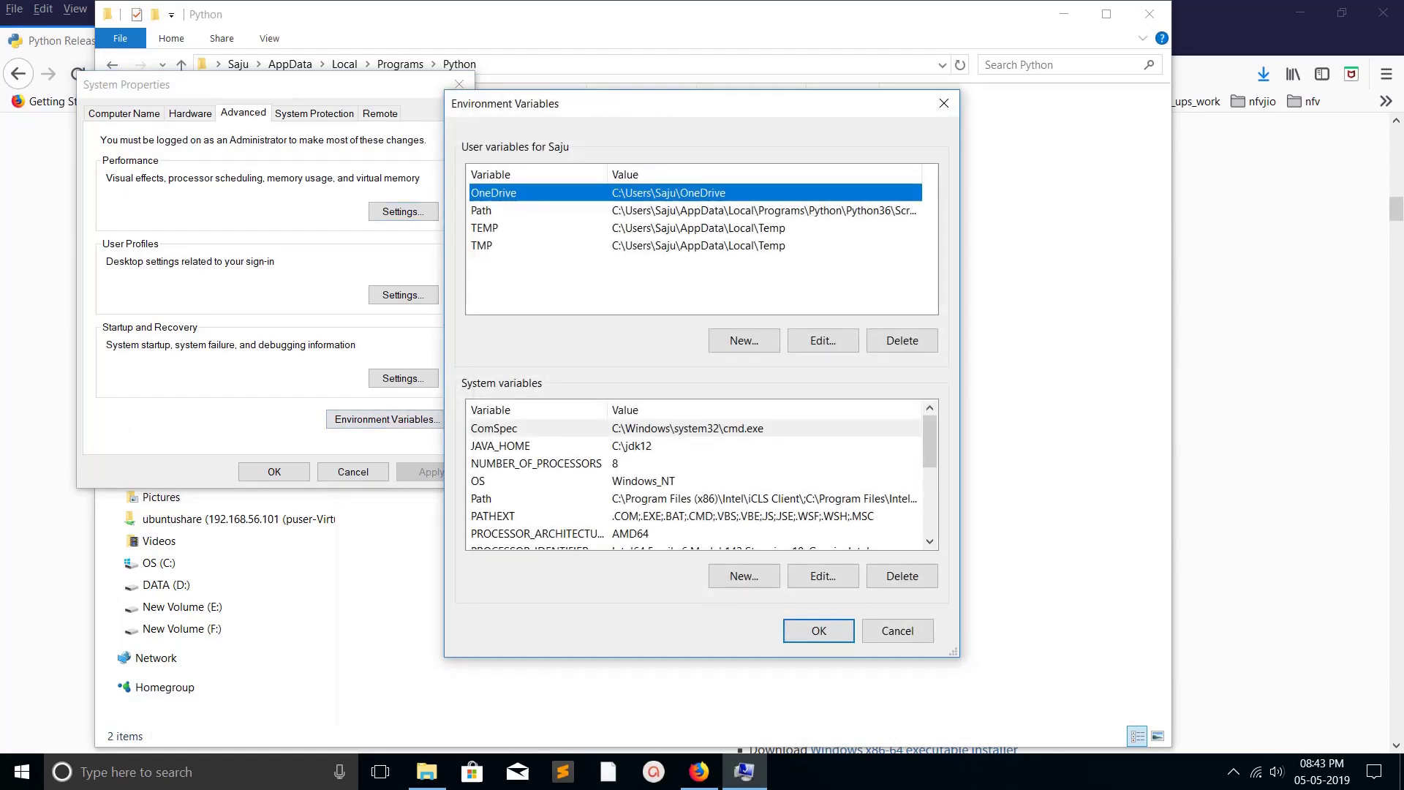
left_click(512, 209)
left_click(823, 340)
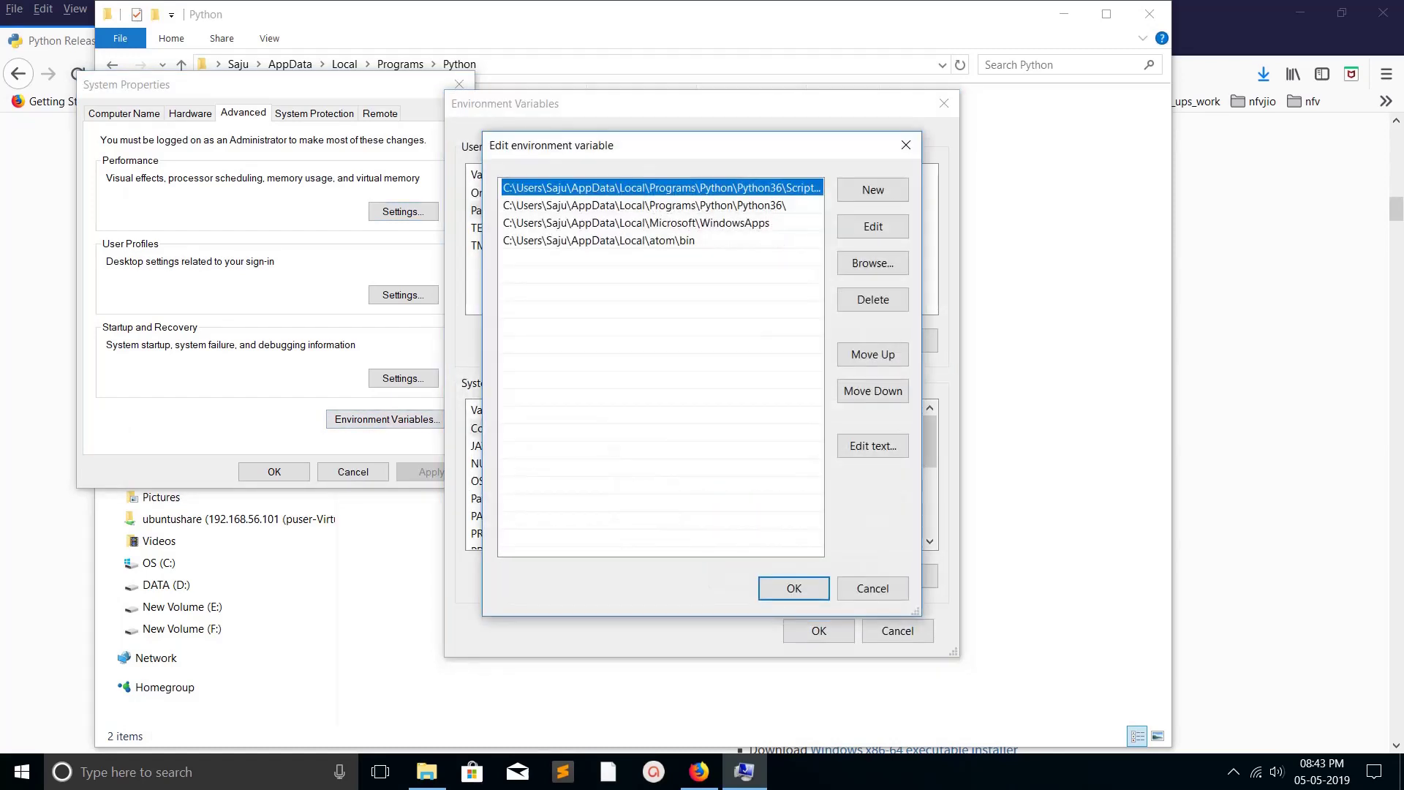
Step: Change the Python36\ folder entry in the user Path to Python37-32\ and check it against the installed folder's name
left_click(643, 205)
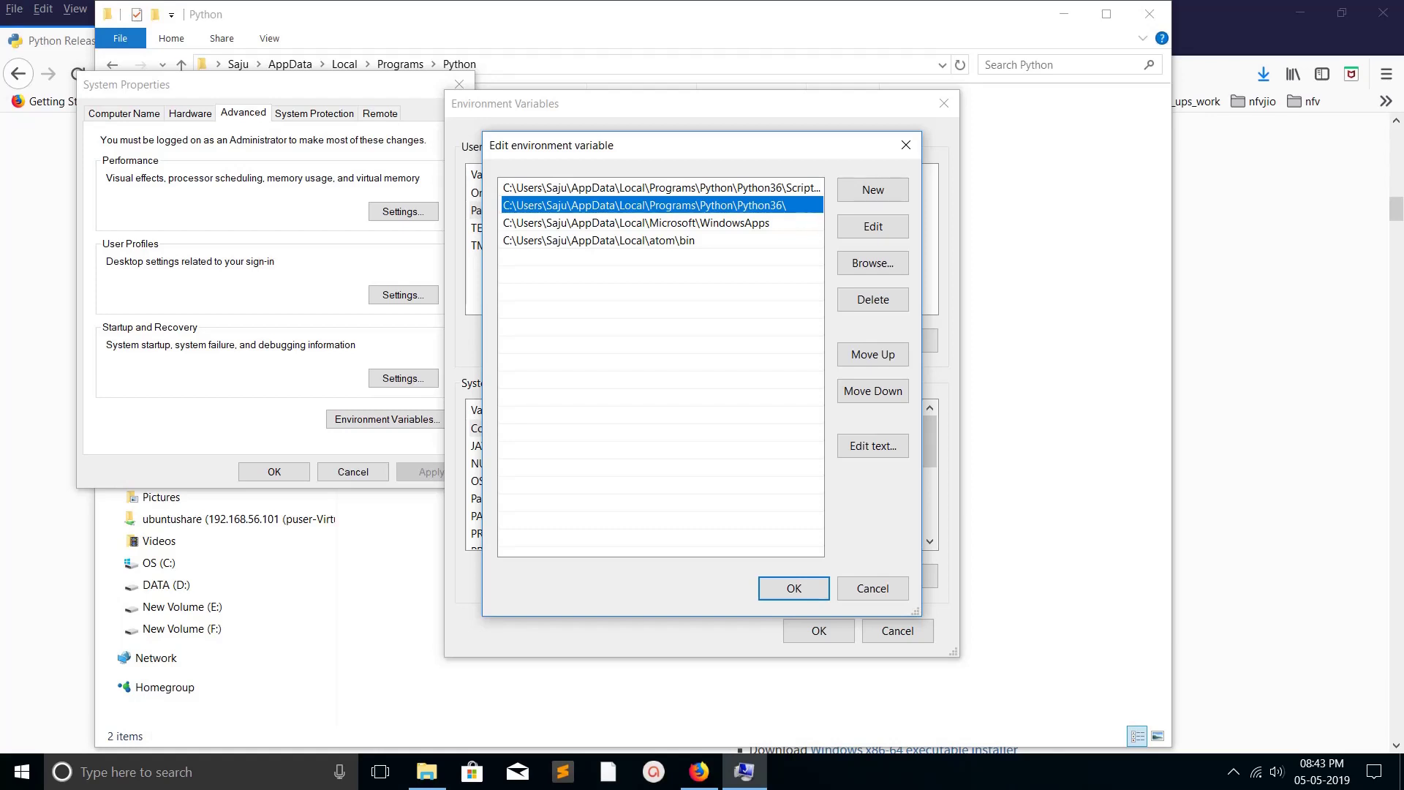
left_click(783, 205)
left_click(783, 206)
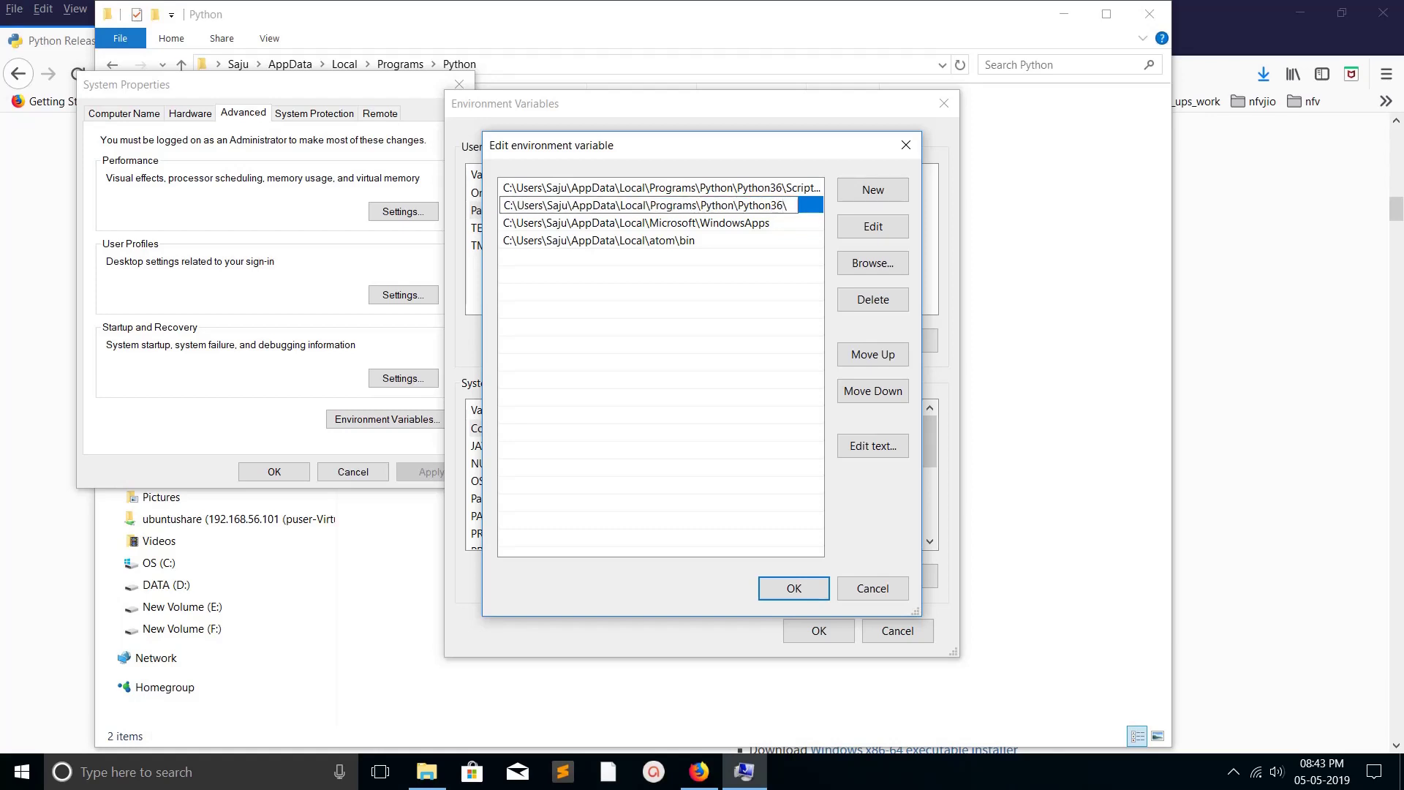
key("Left")
key("BackSpace")
type("7-32")
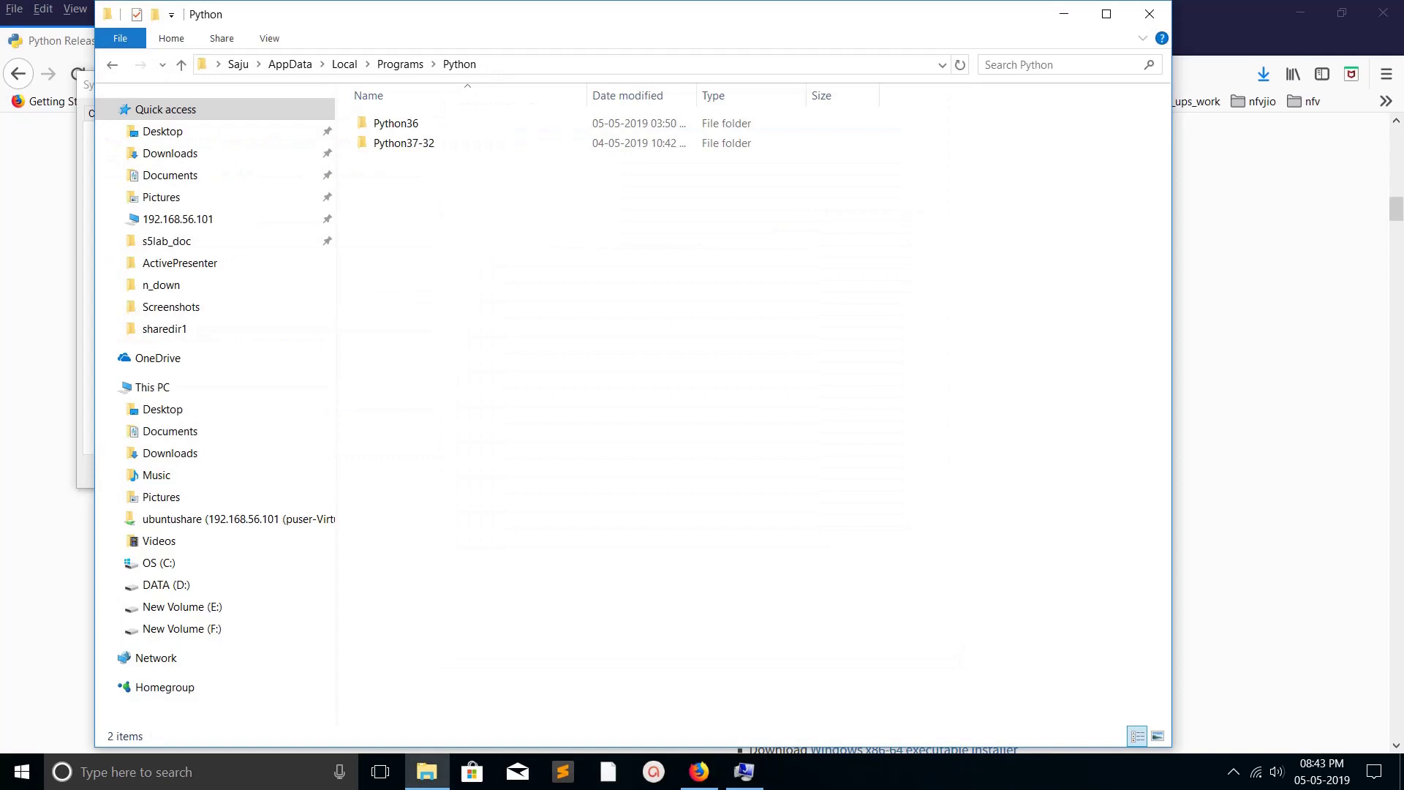
left_click(403, 143)
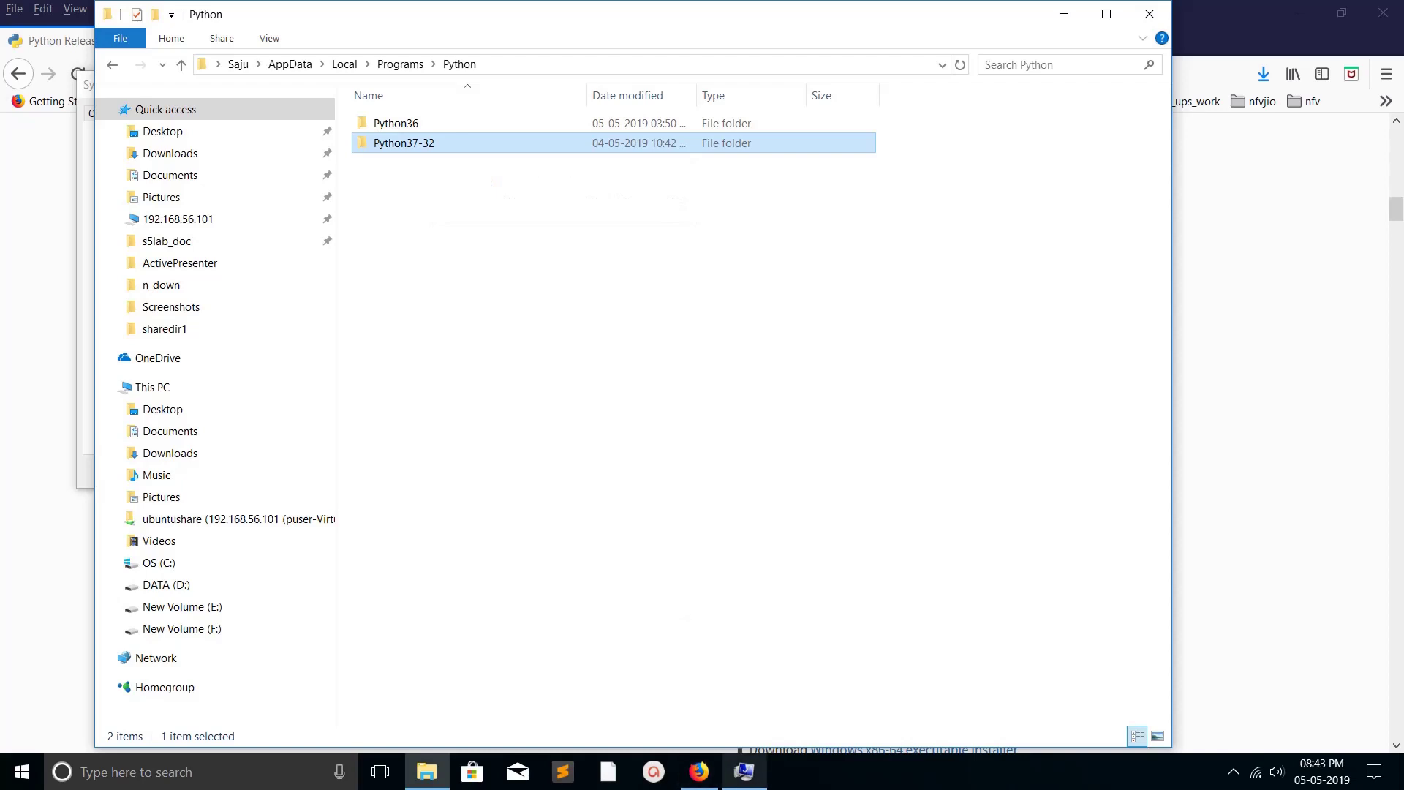
left_click(745, 772)
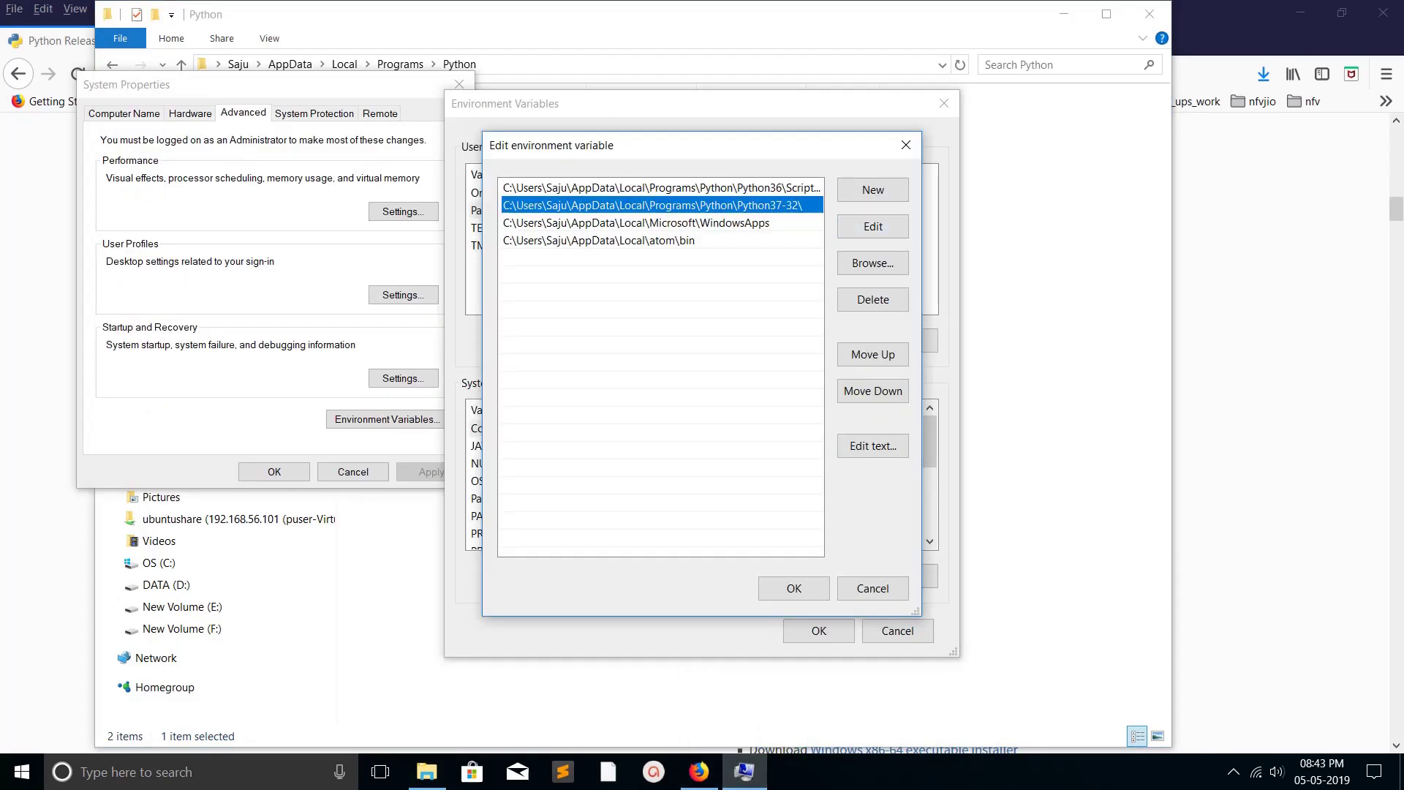
Step: Change the Scripts entry in the user Path to Python37-32\Scripts and accept the environment variable changes
left_click(661, 187)
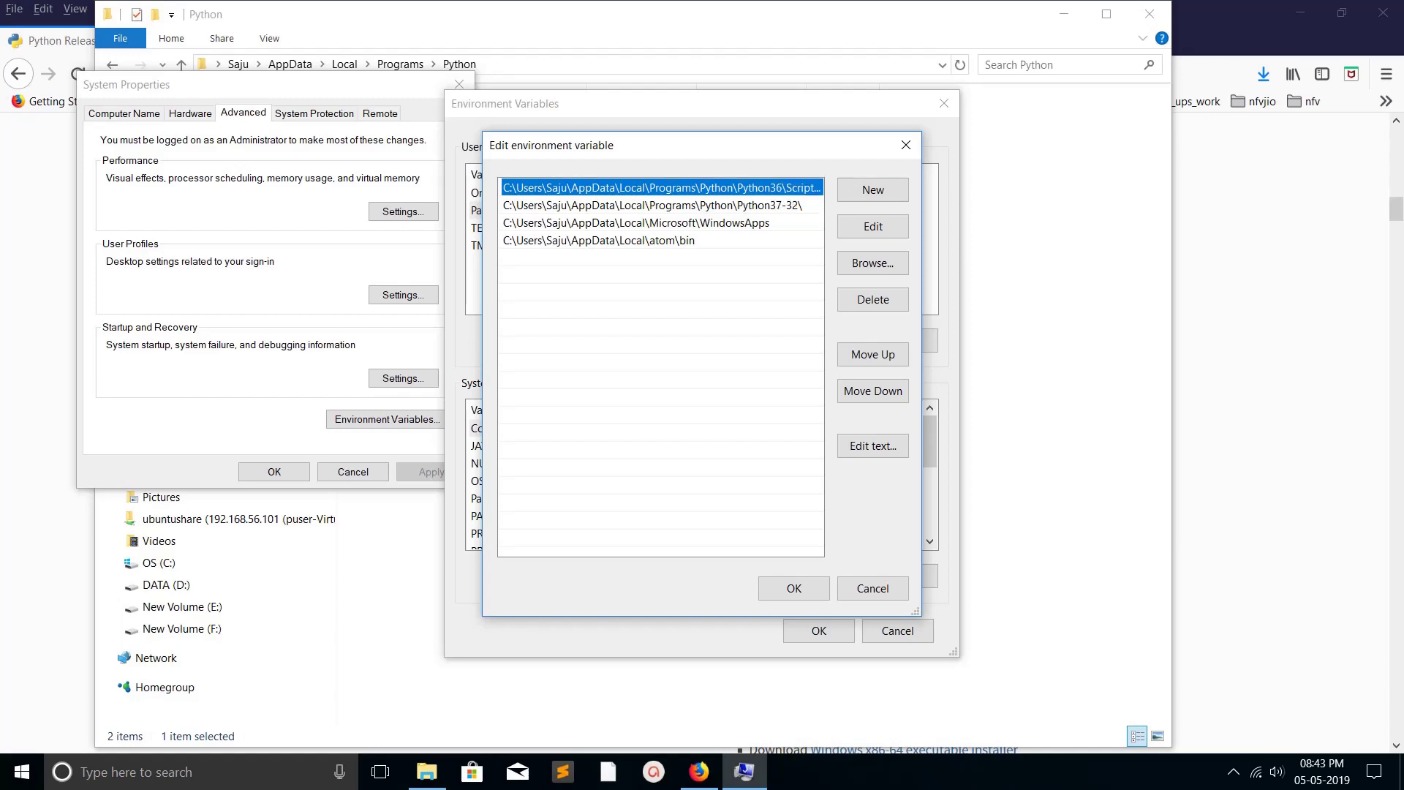
left_click(783, 187)
left_click(782, 187)
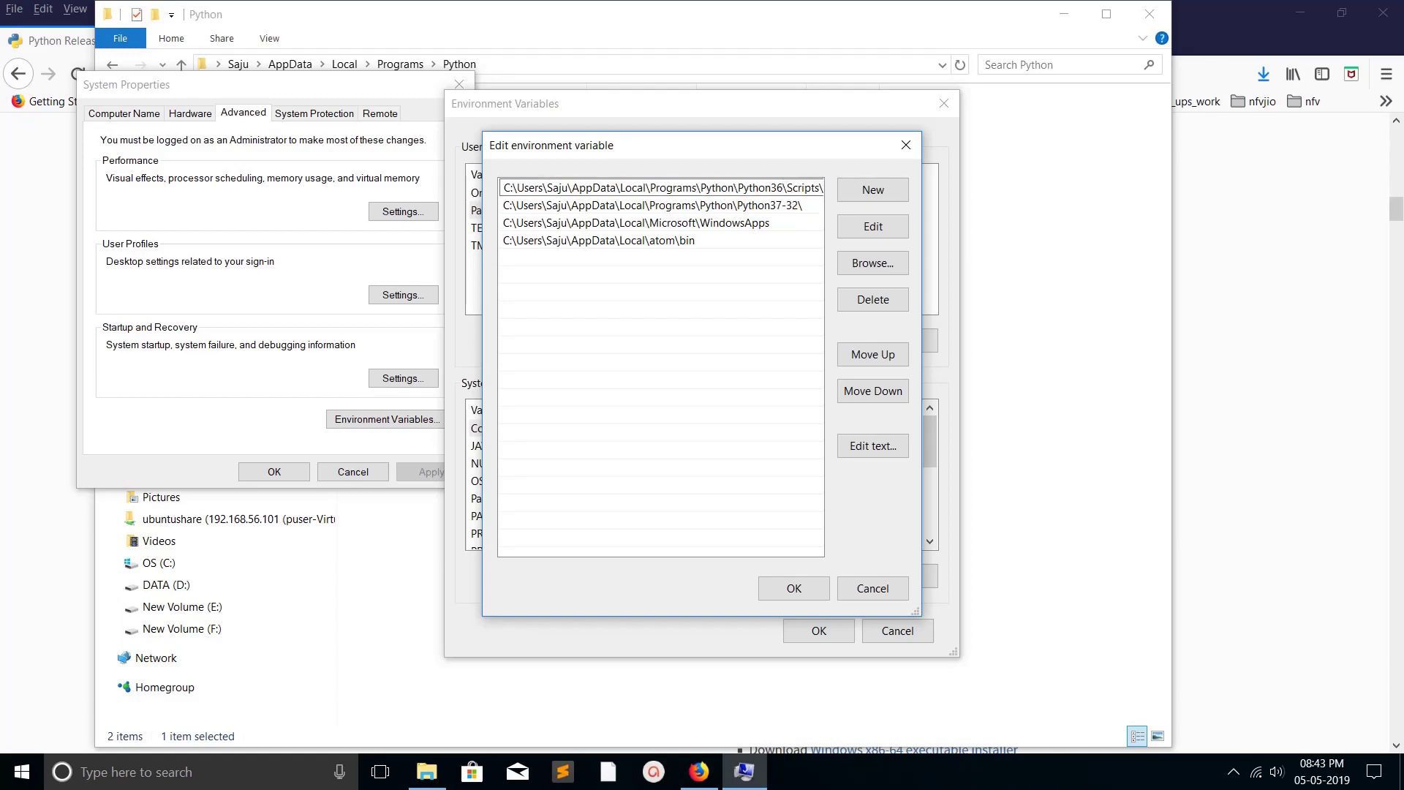
key("BackSpace")
type("7-32")
key("Return")
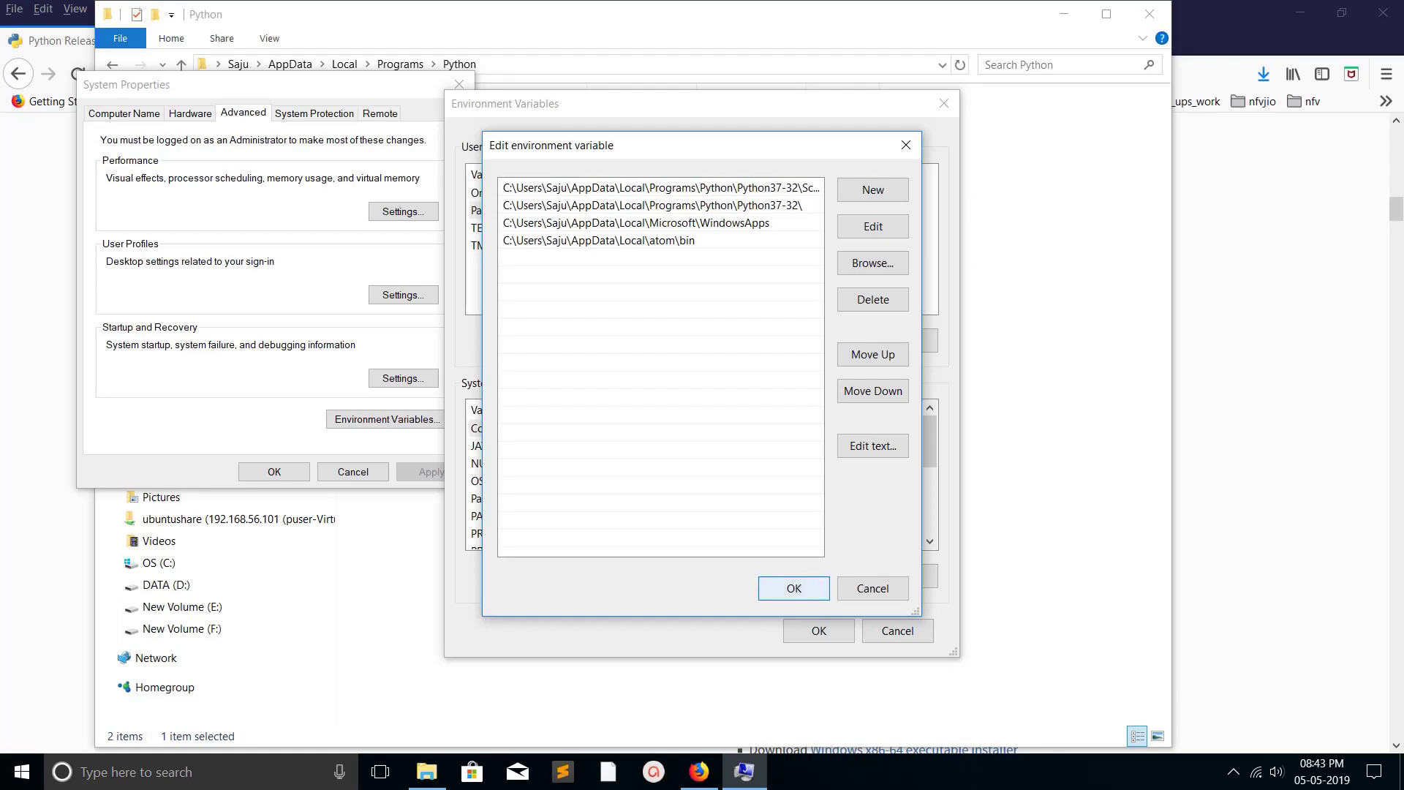
key("Return")
key("Return")
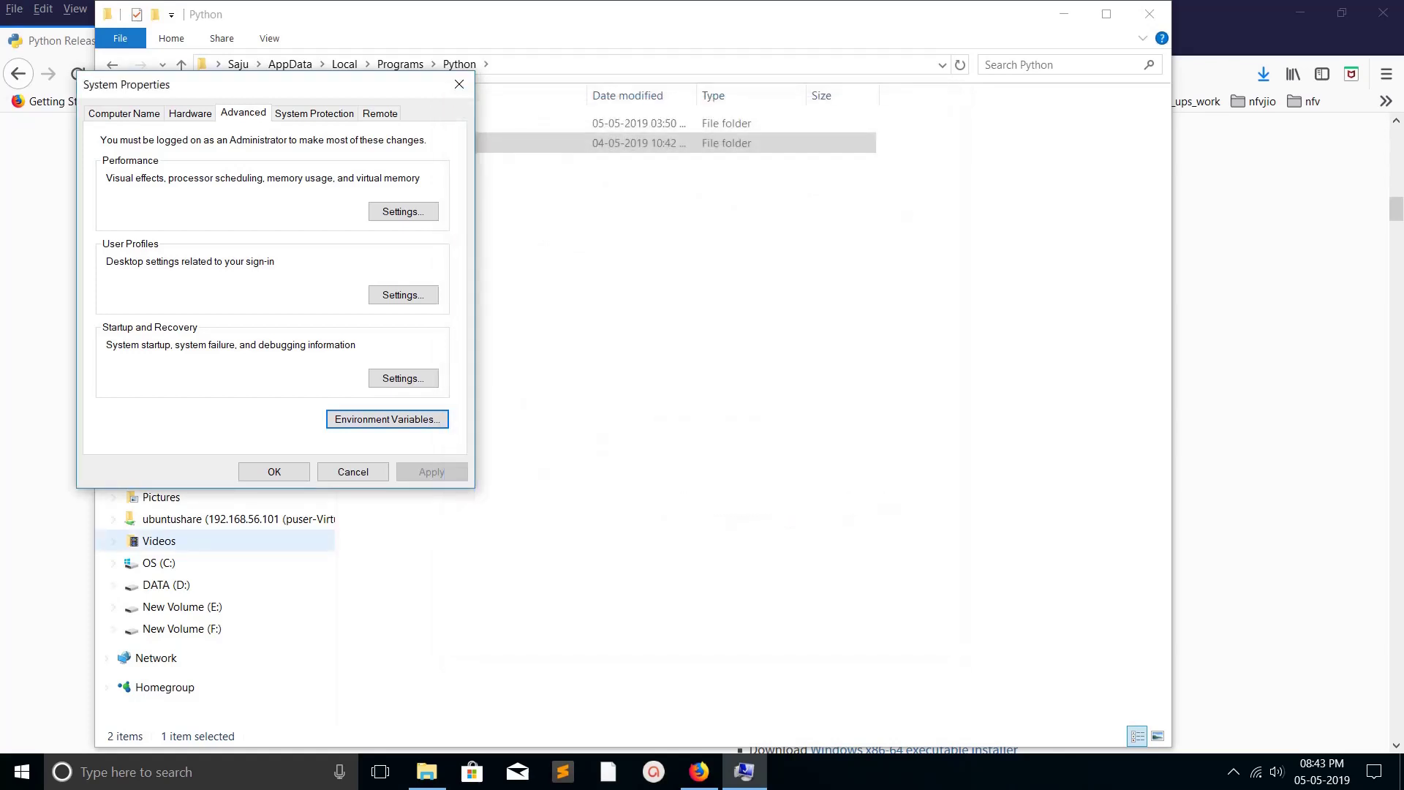
Step: Close the System Properties dialog and open a new Command Prompt window
key("Return")
key("Escape")
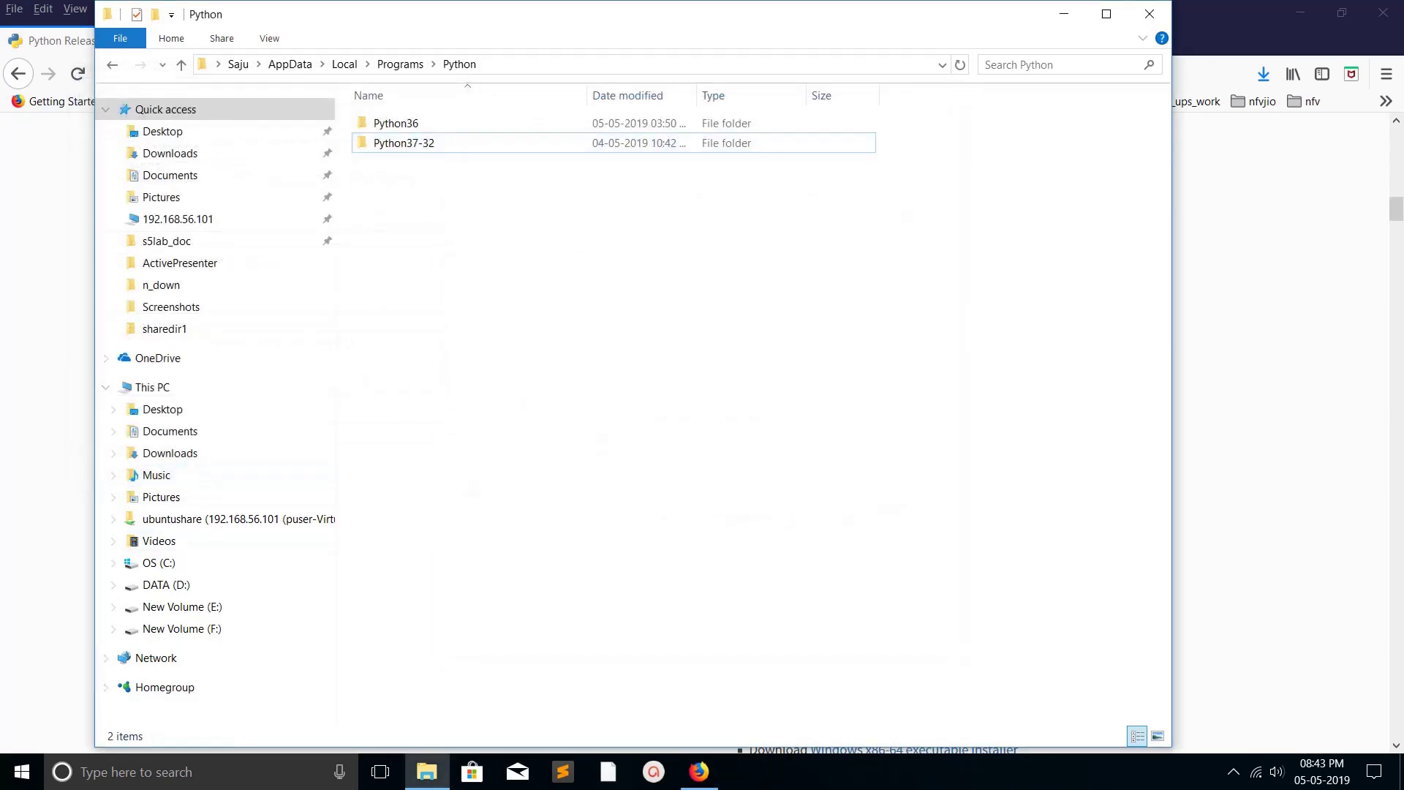
left_click(192, 772)
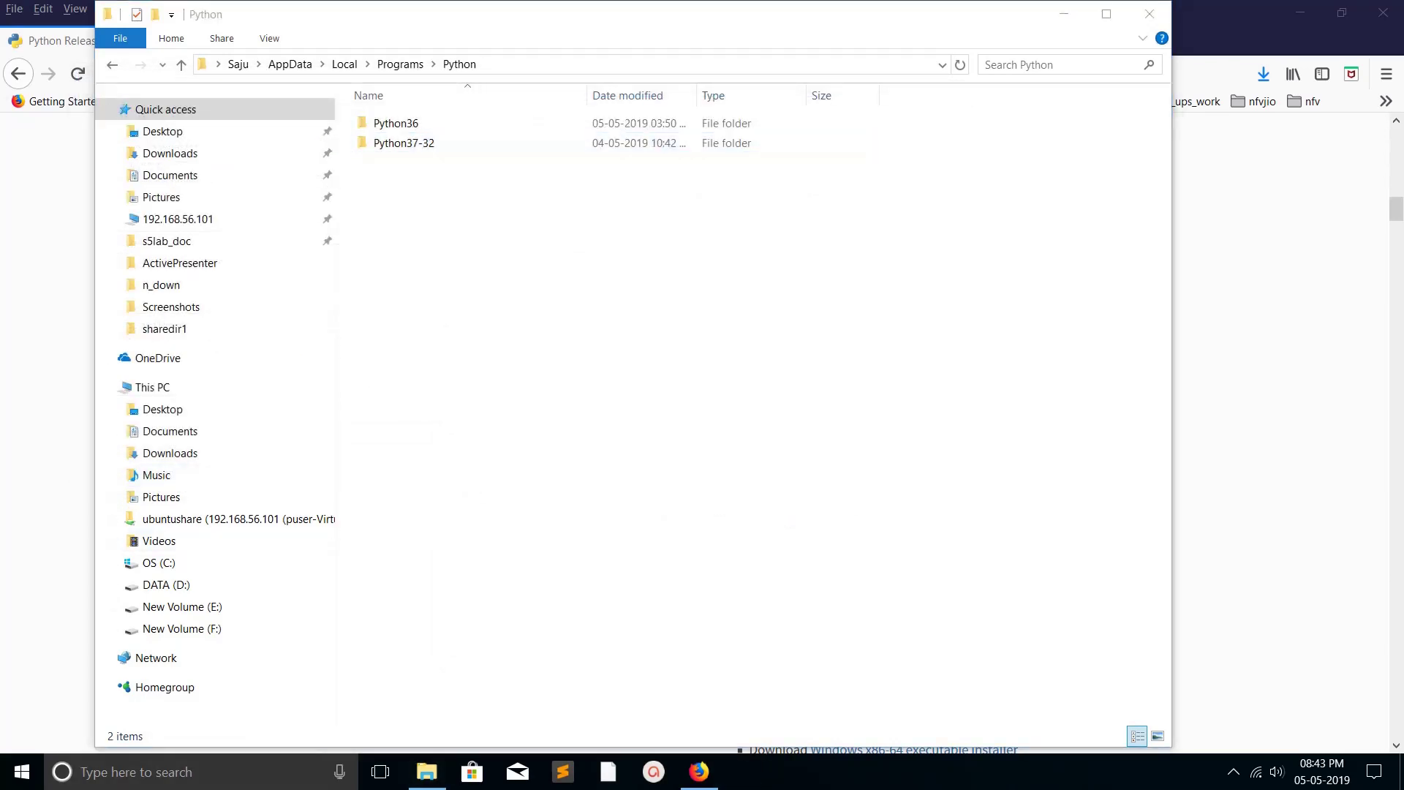
type("cmd")
key("Return")
left_click(577, 363)
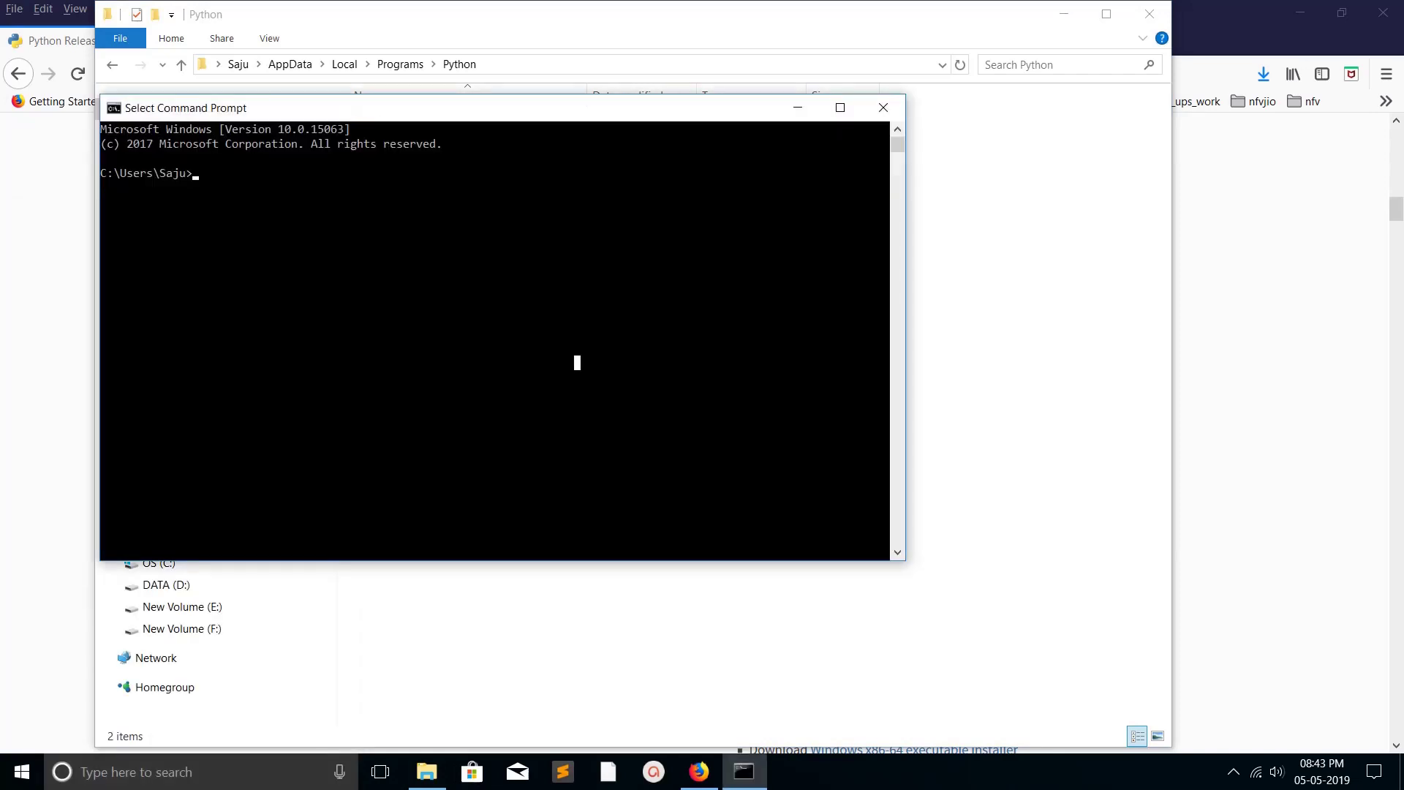
Step: Start the python interpreter to check which version runs by default, and leave it with quit()
key("Return")
type("python")
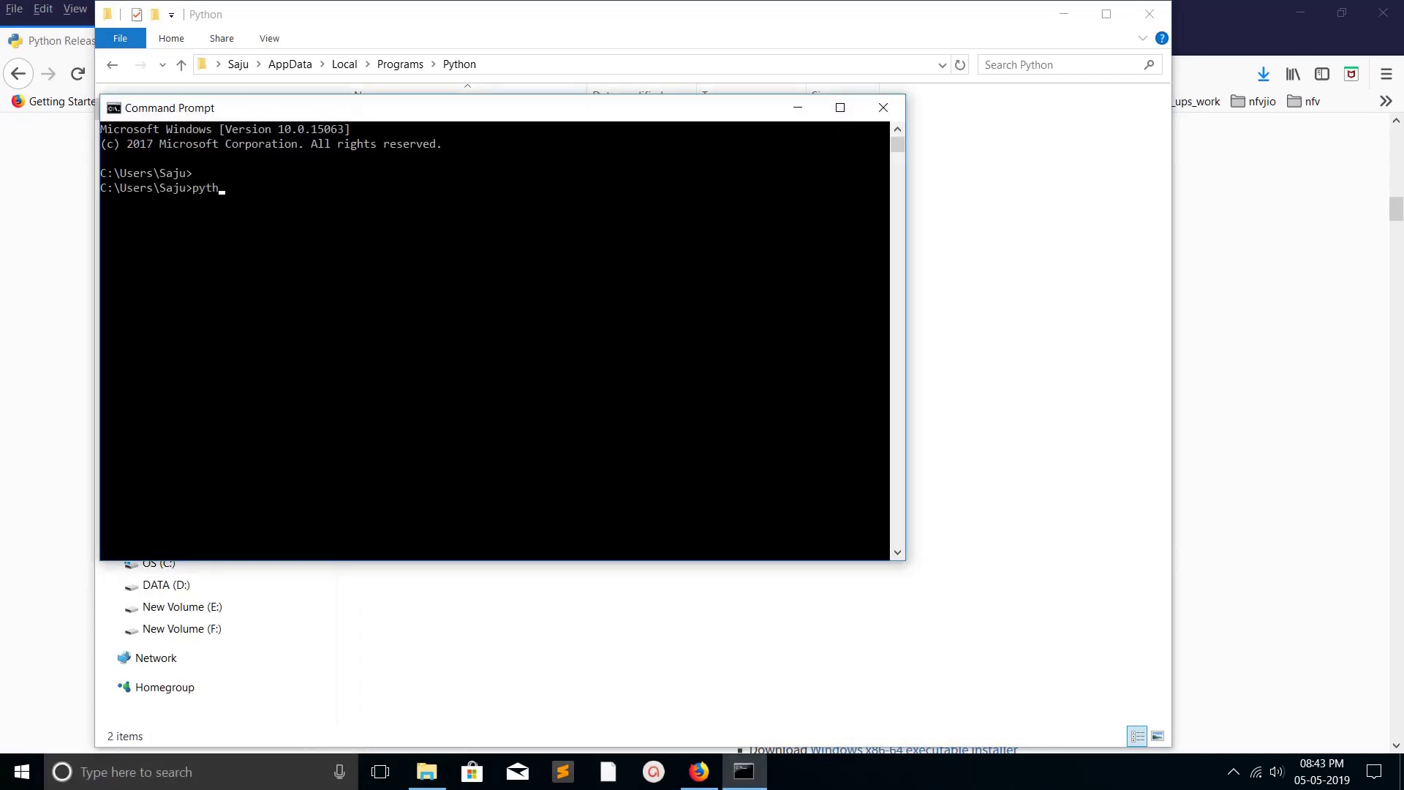
key("Return")
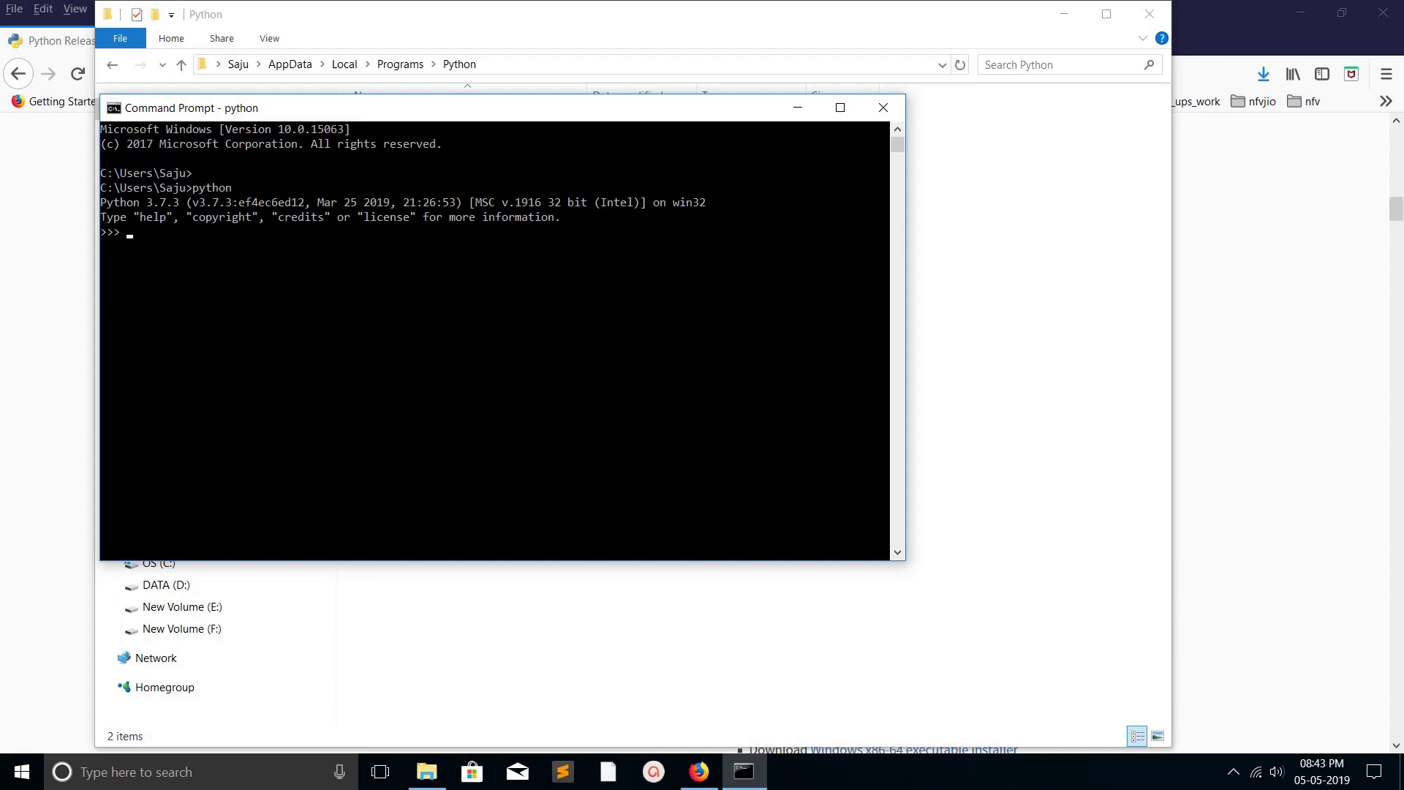
key("Return")
key("Return")
type("quit()")
key("Return")
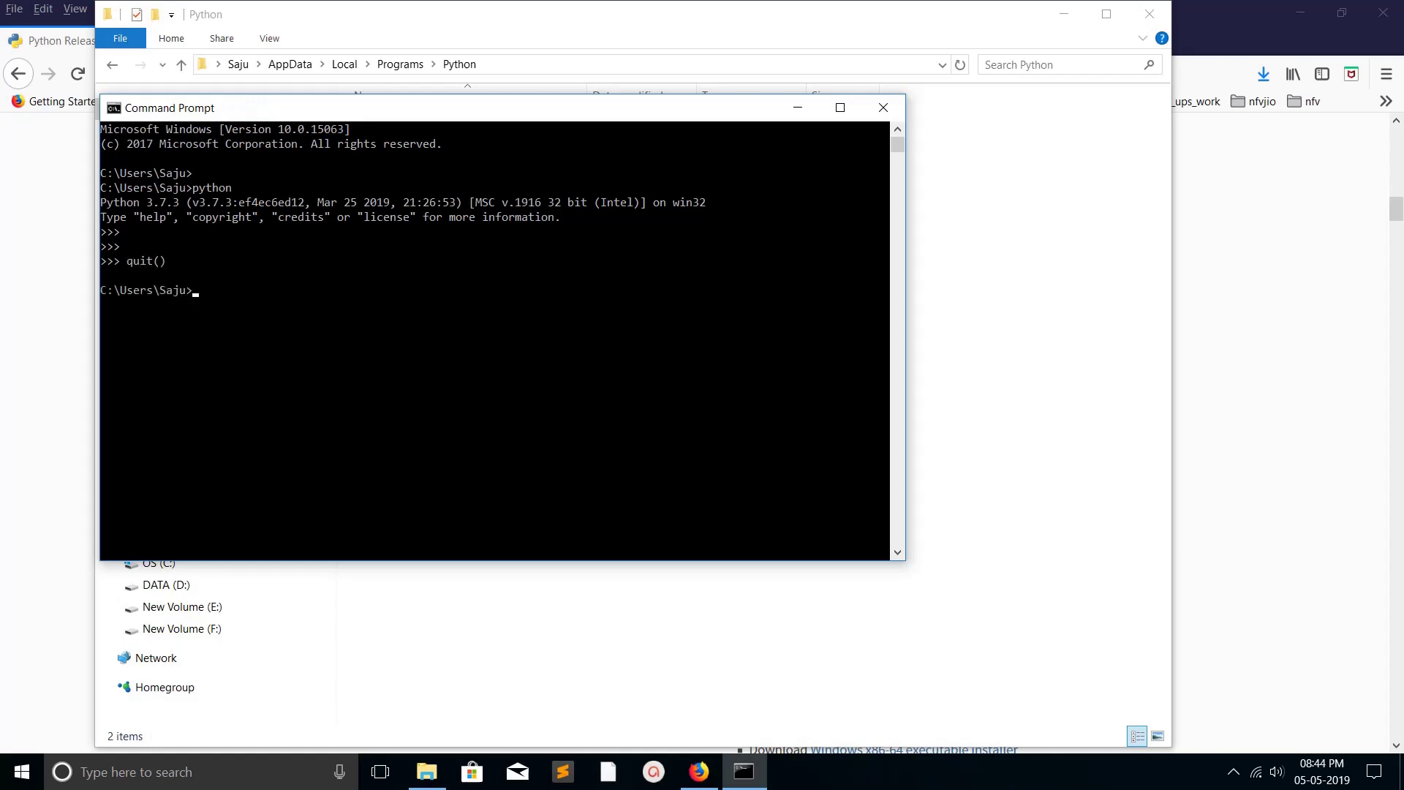
Step: Look up the path of the active Python executable with the command where python, and highlight the python.exe path
key("Return")
key("Return")
key("Return")
key("Return")
type("where")
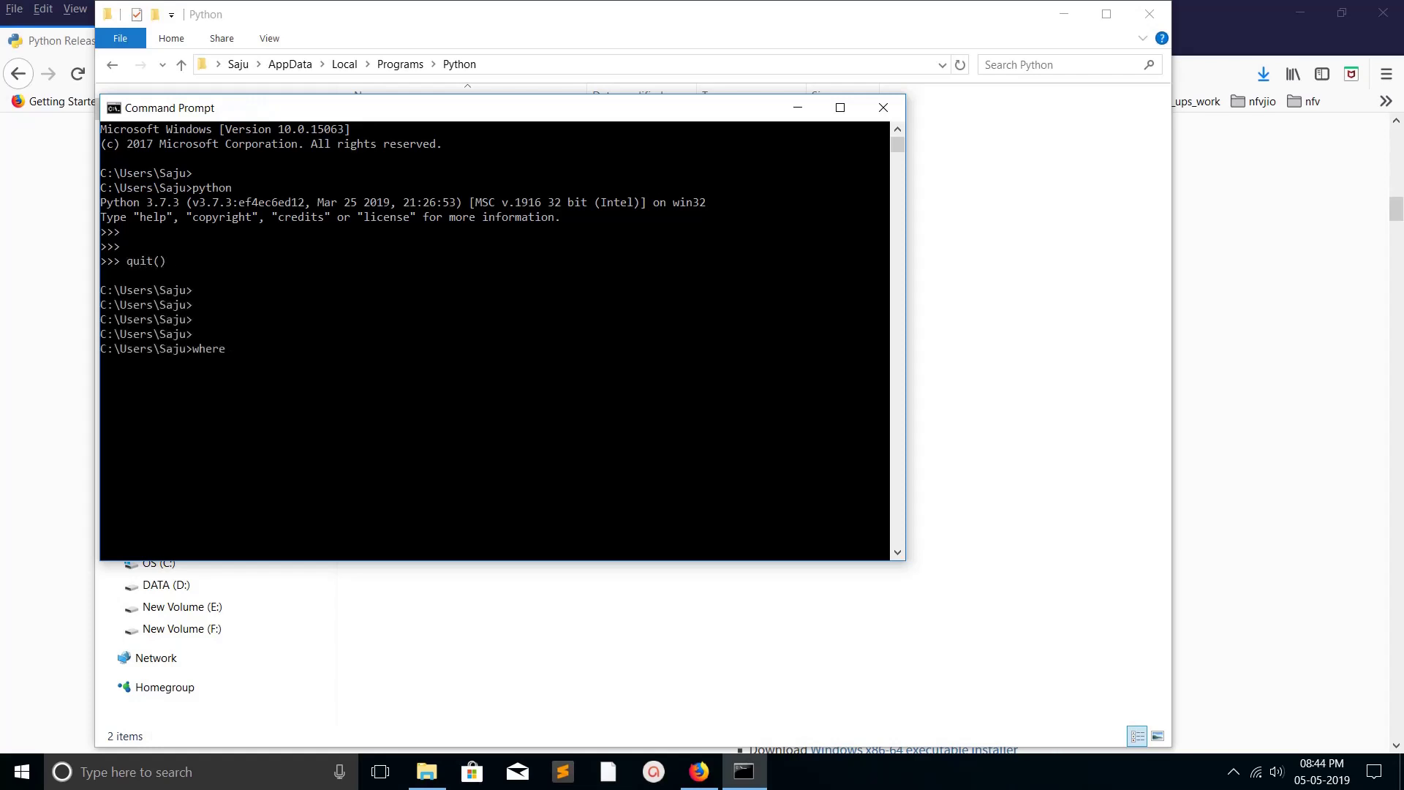
type(" python")
key("Return")
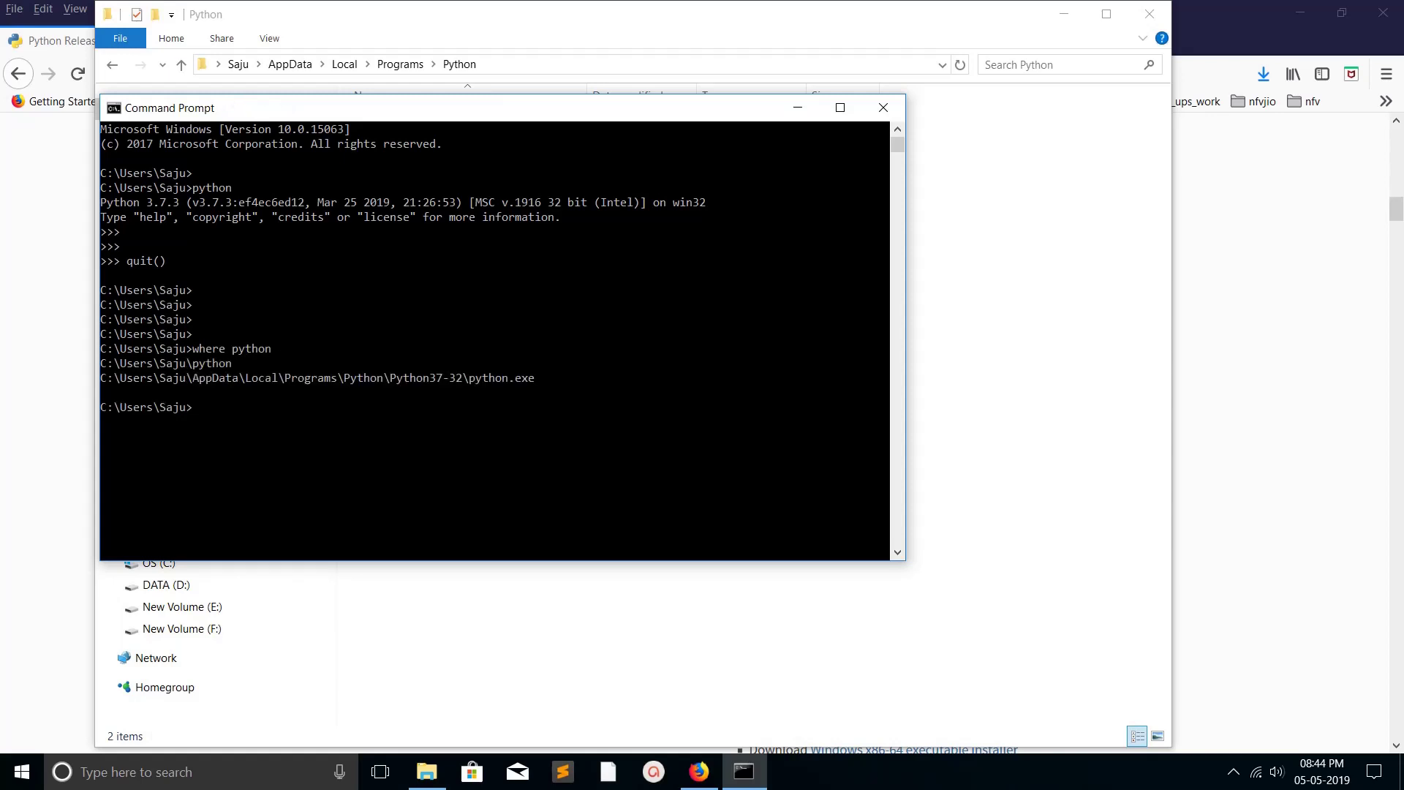
left_click_drag(101, 377, 538, 377)
key("Return")
key("Return")
type("were pip3")
key("Return")
key("Return")
key("Return")
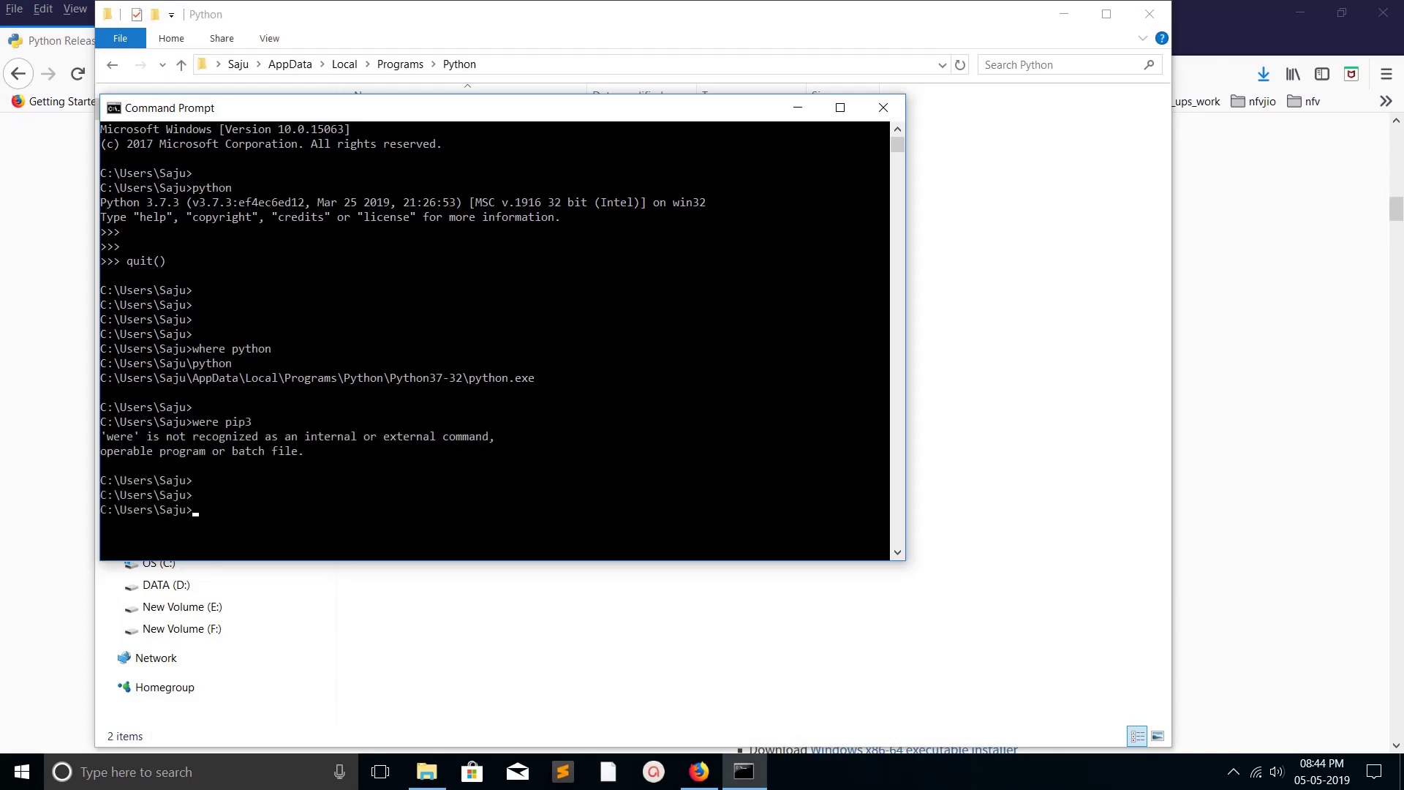
Step: Look up the path of the active pip3 with the command where pip3, and highlight that path
type("where pip3")
key("Return")
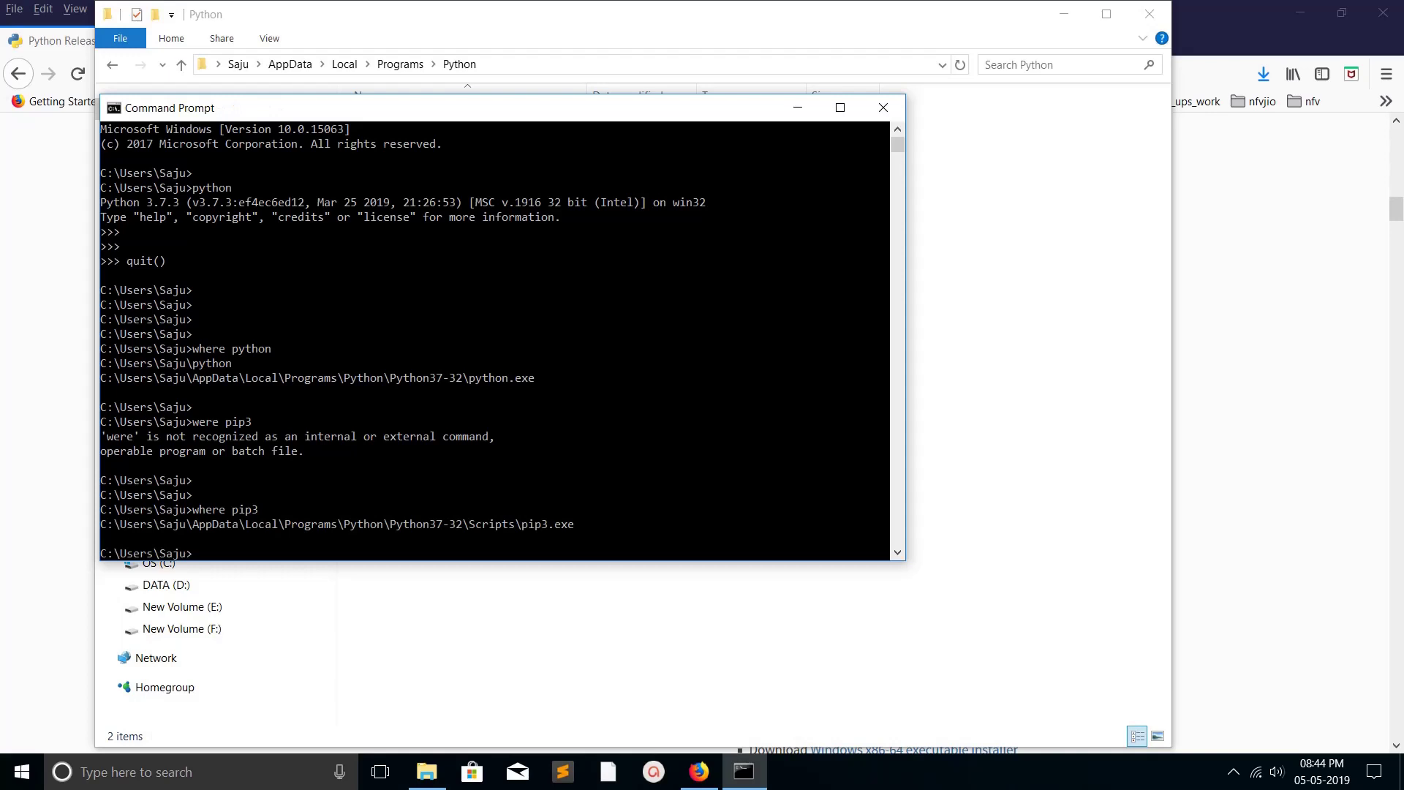
left_click_drag(100, 524, 580, 524)
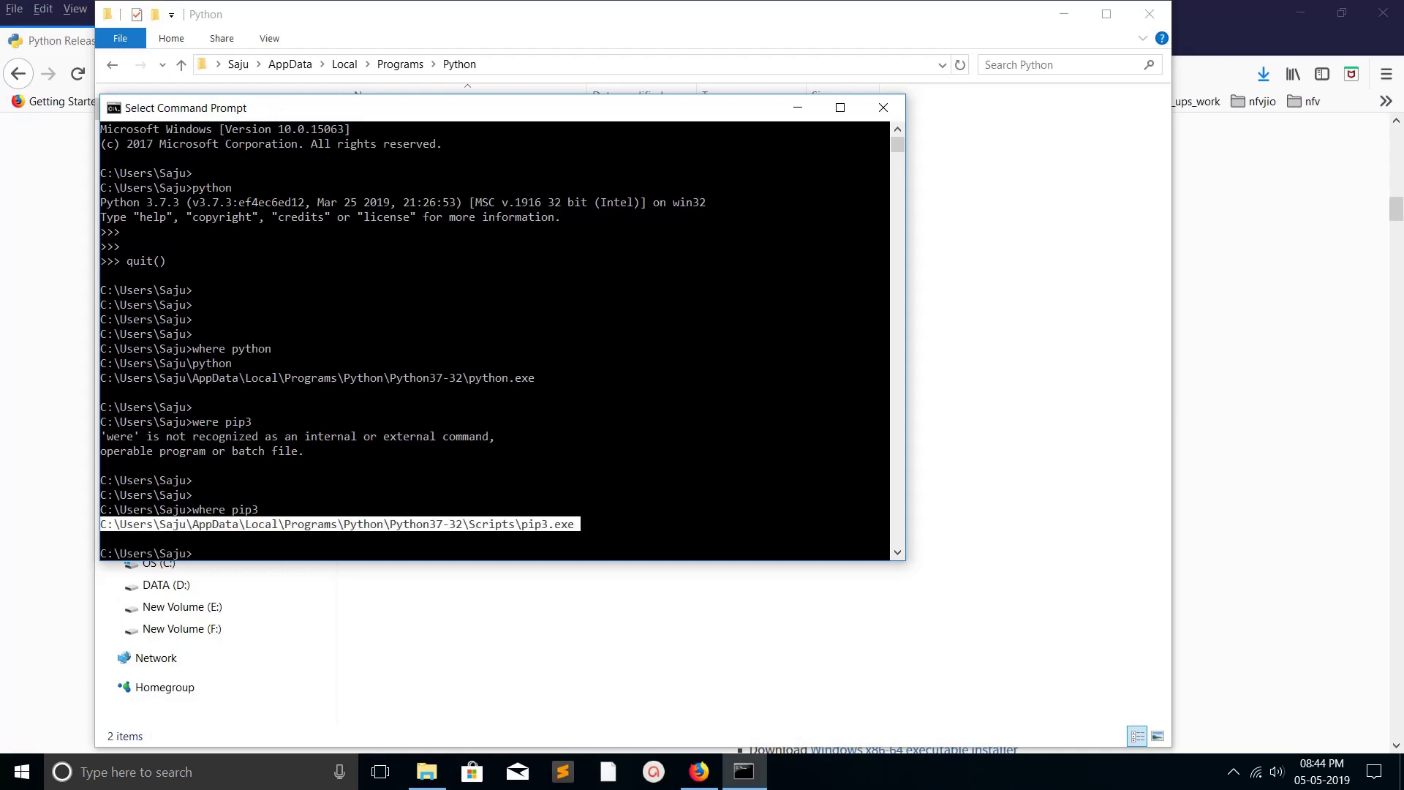
key("Return")
key("Return")
key("Return")
key("Return")
key("Return")
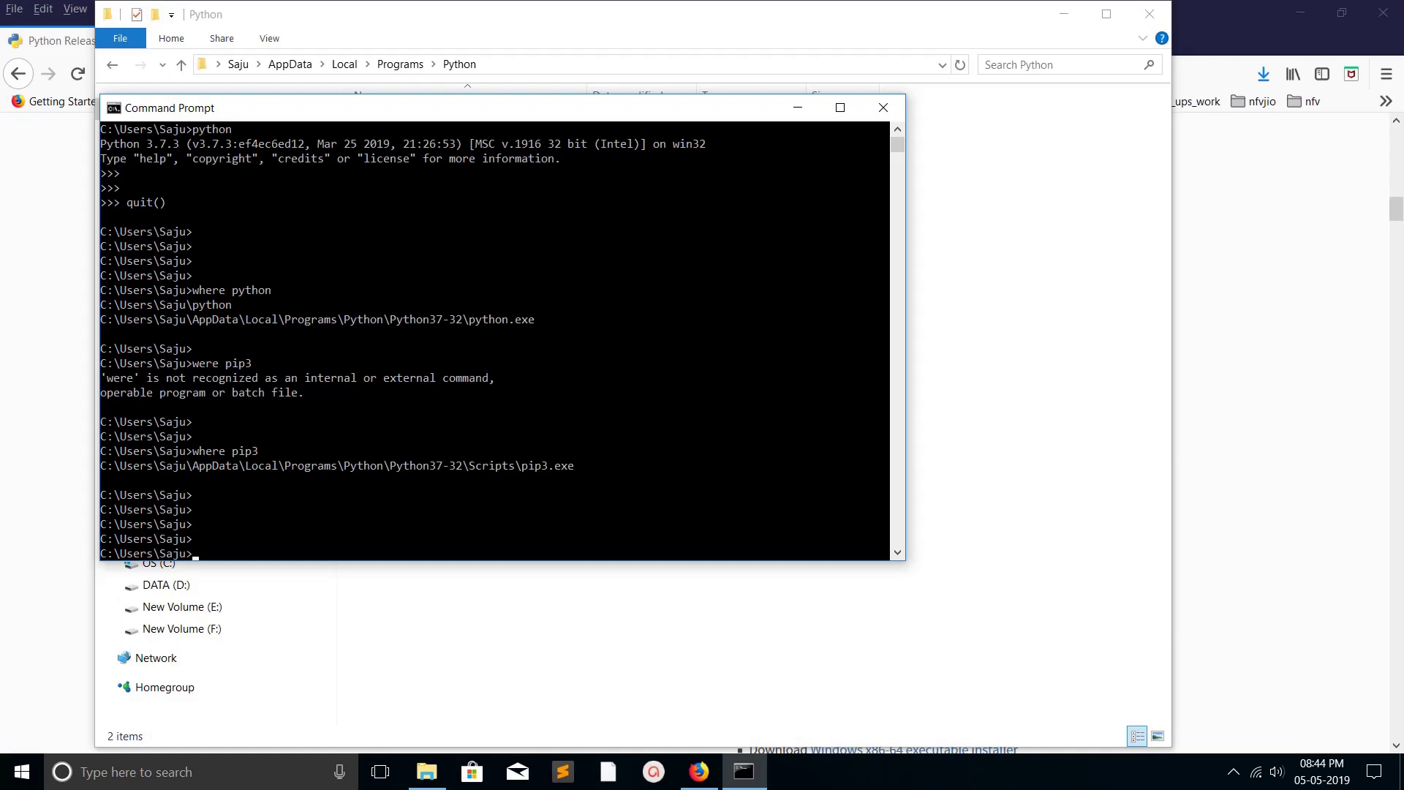
Step: Move the Command Prompt aside, switch to File Explorer and open Python37-32\Lib\site-packages to examine the Python 3.7 packages
left_click_drag(453, 108, 604, 321)
left_click(512, 219)
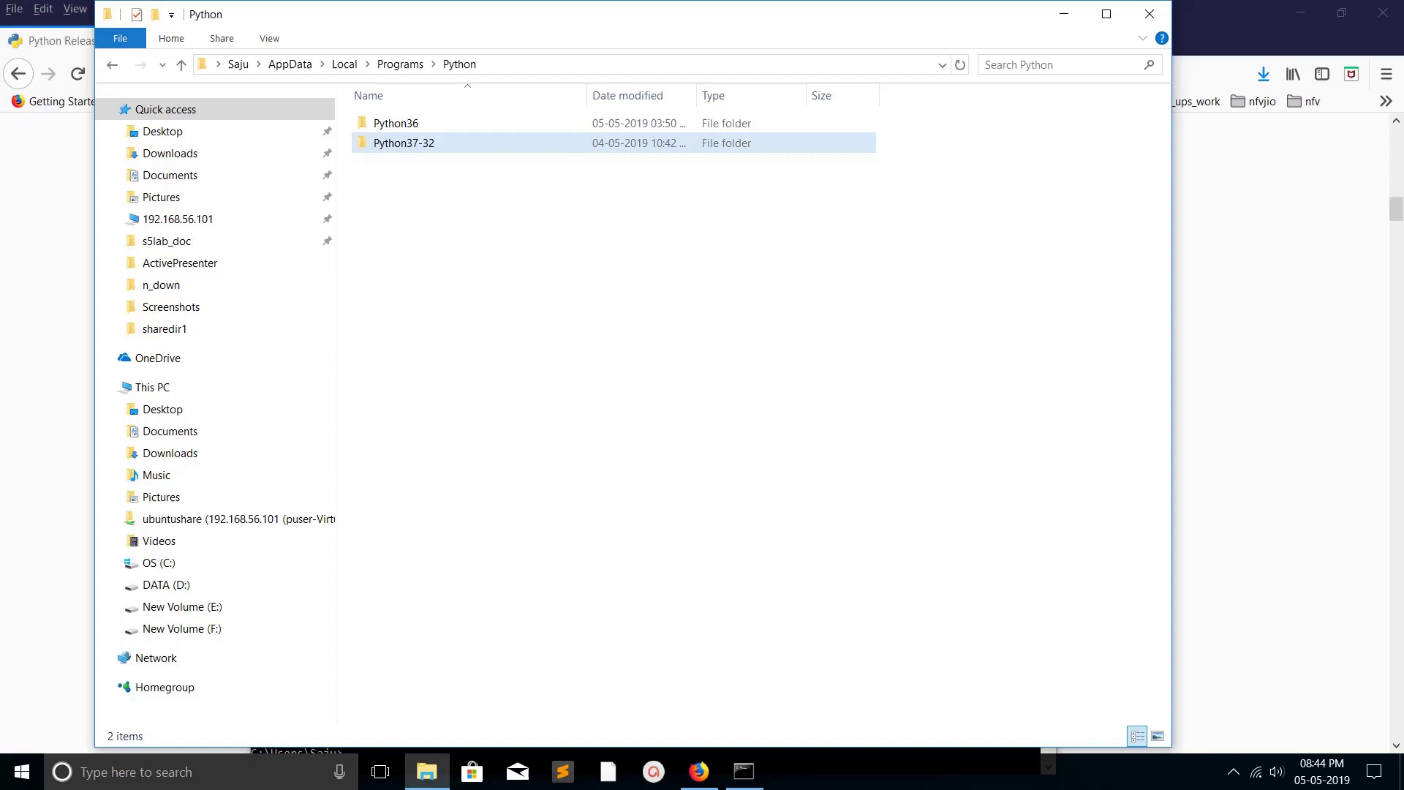
double_click(404, 142)
left_click(384, 143)
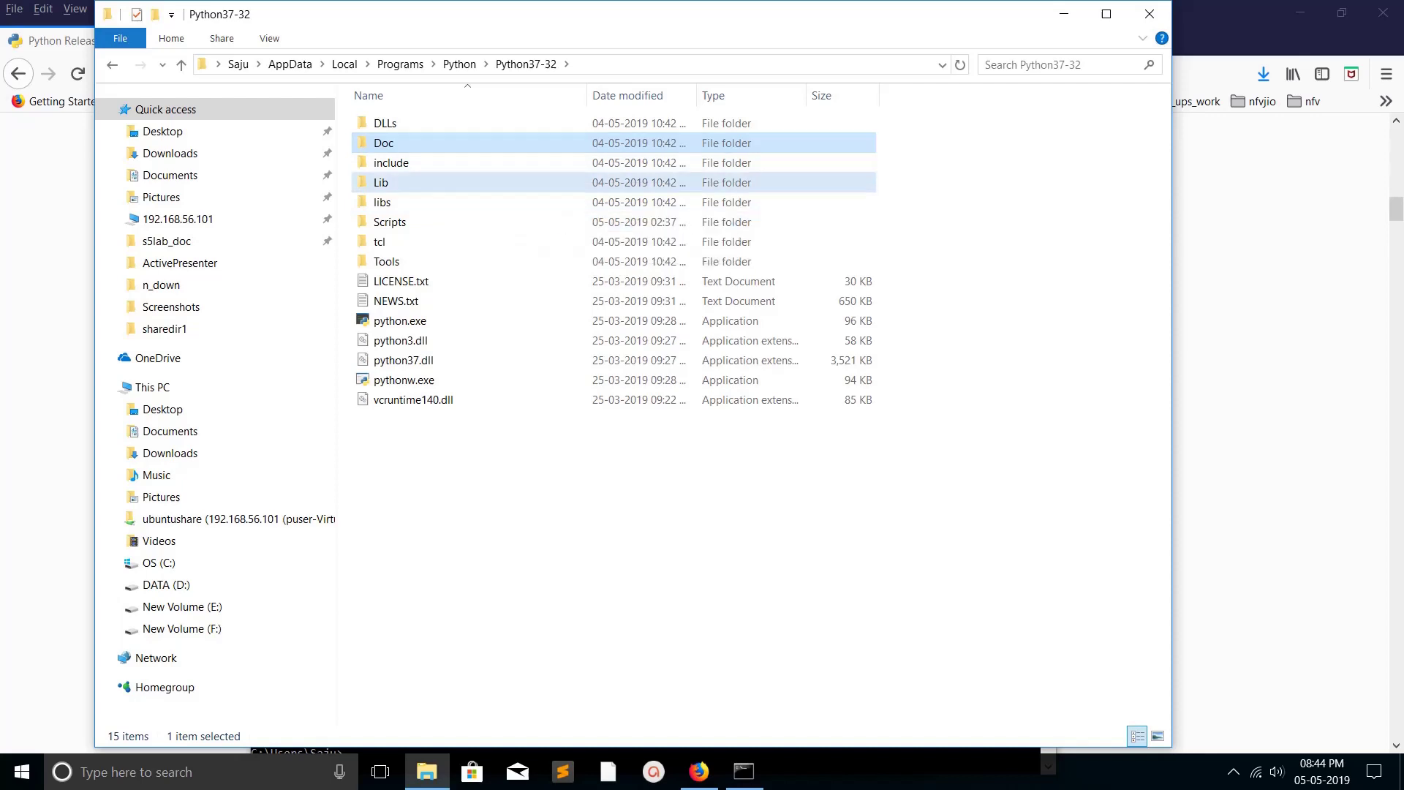
double_click(381, 182)
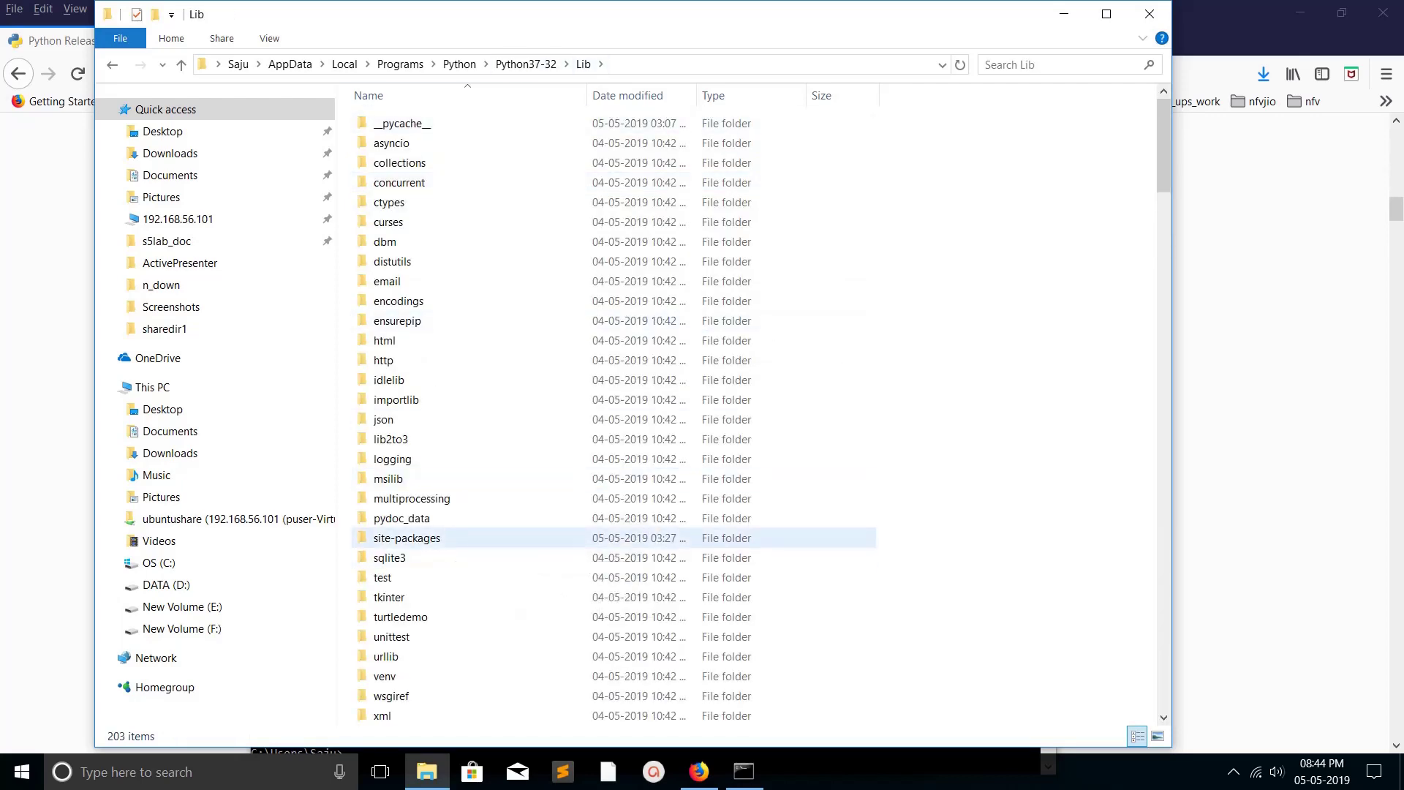
left_click(439, 538)
double_click(432, 538)
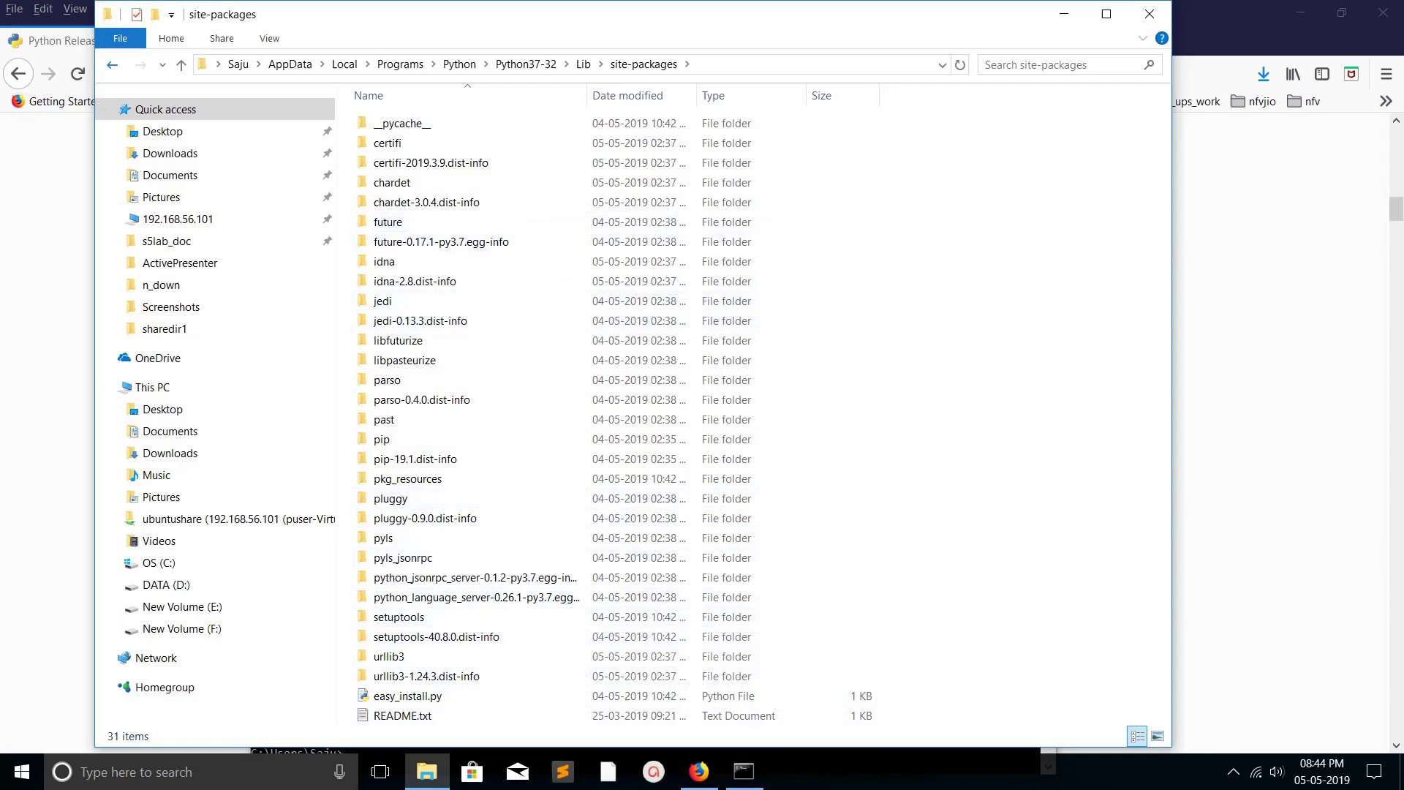
Step: Go back to the Python folder and open Python36\Lib\site-packages to examine the packages installed for Python 3.6
key("BackSpace")
key("BackSpace")
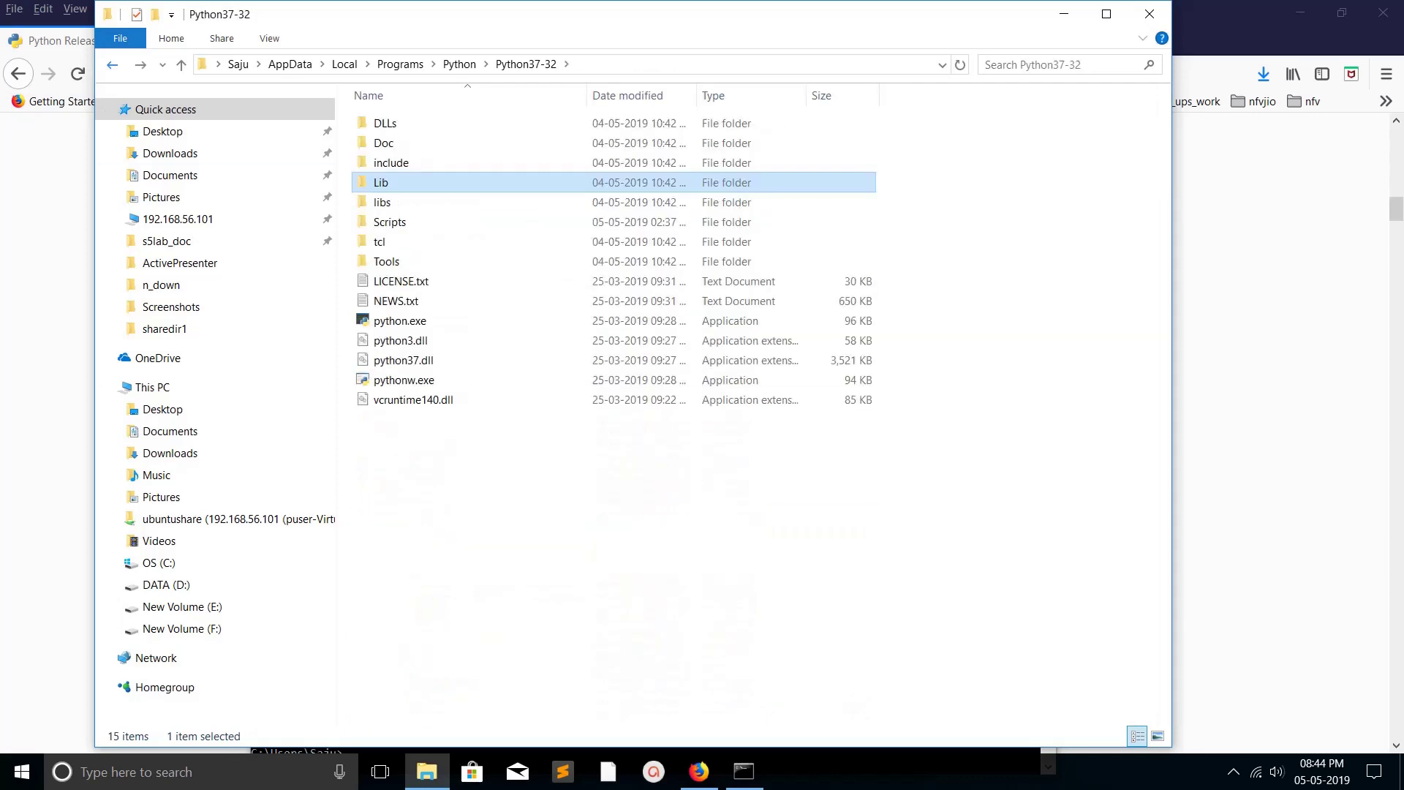
key("BackSpace")
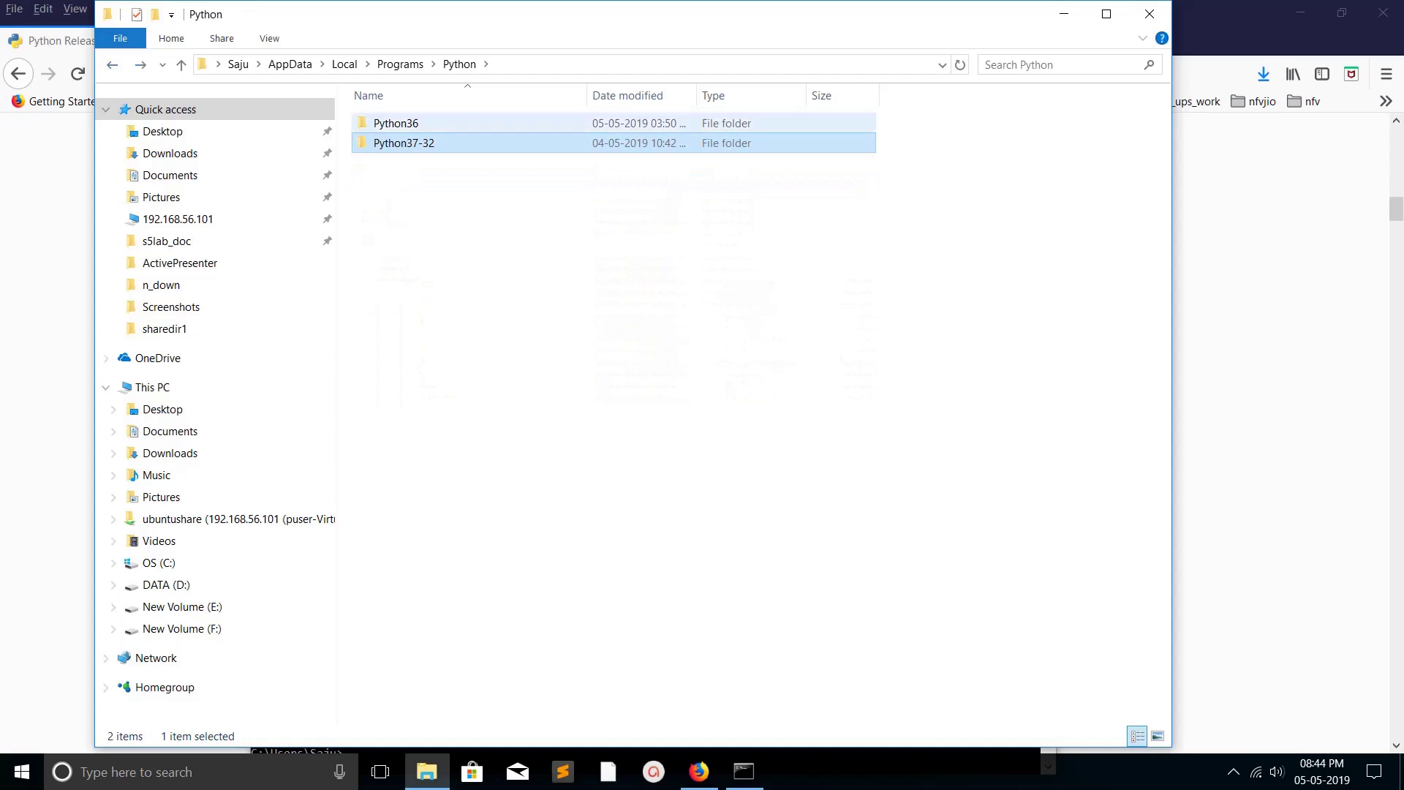
key("Up")
key("Return")
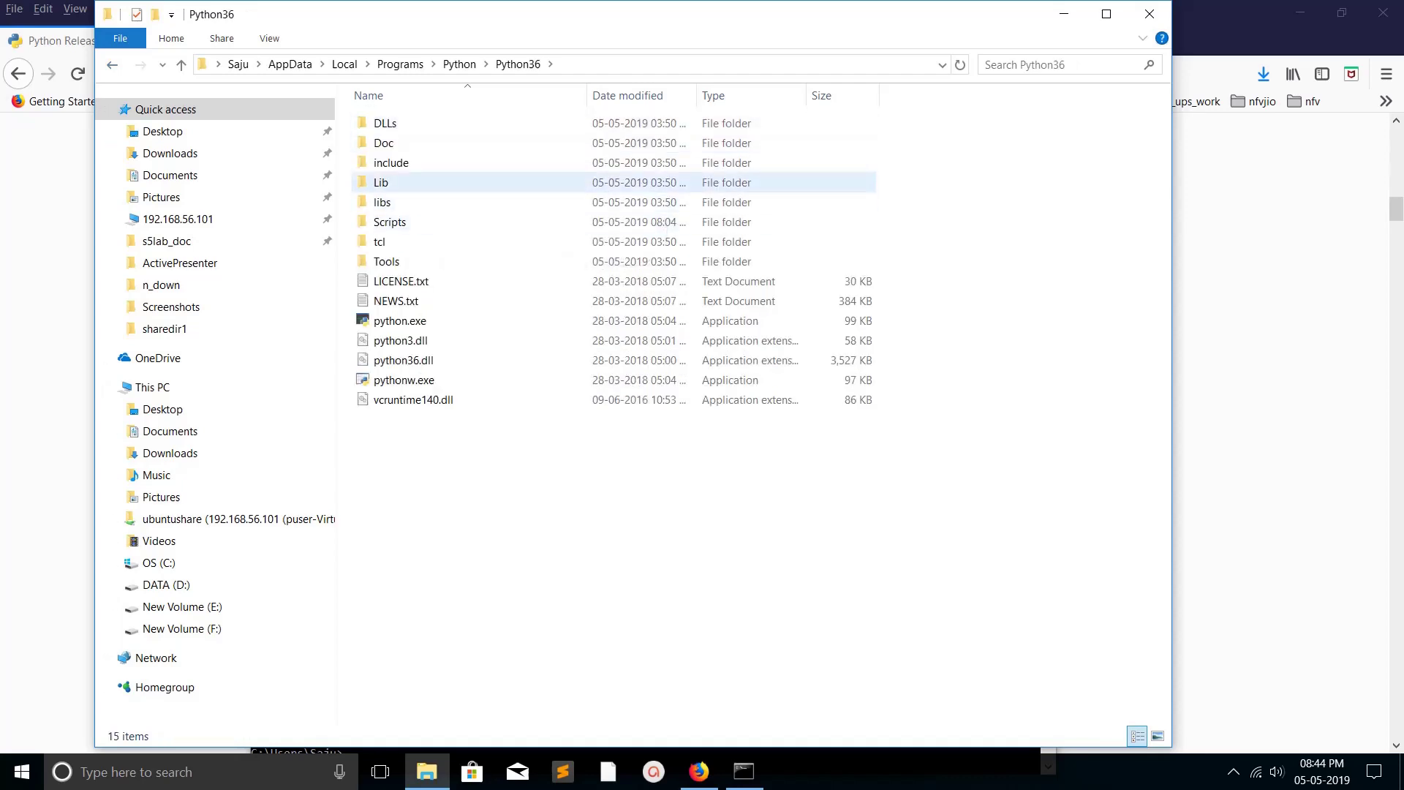
double_click(431, 182)
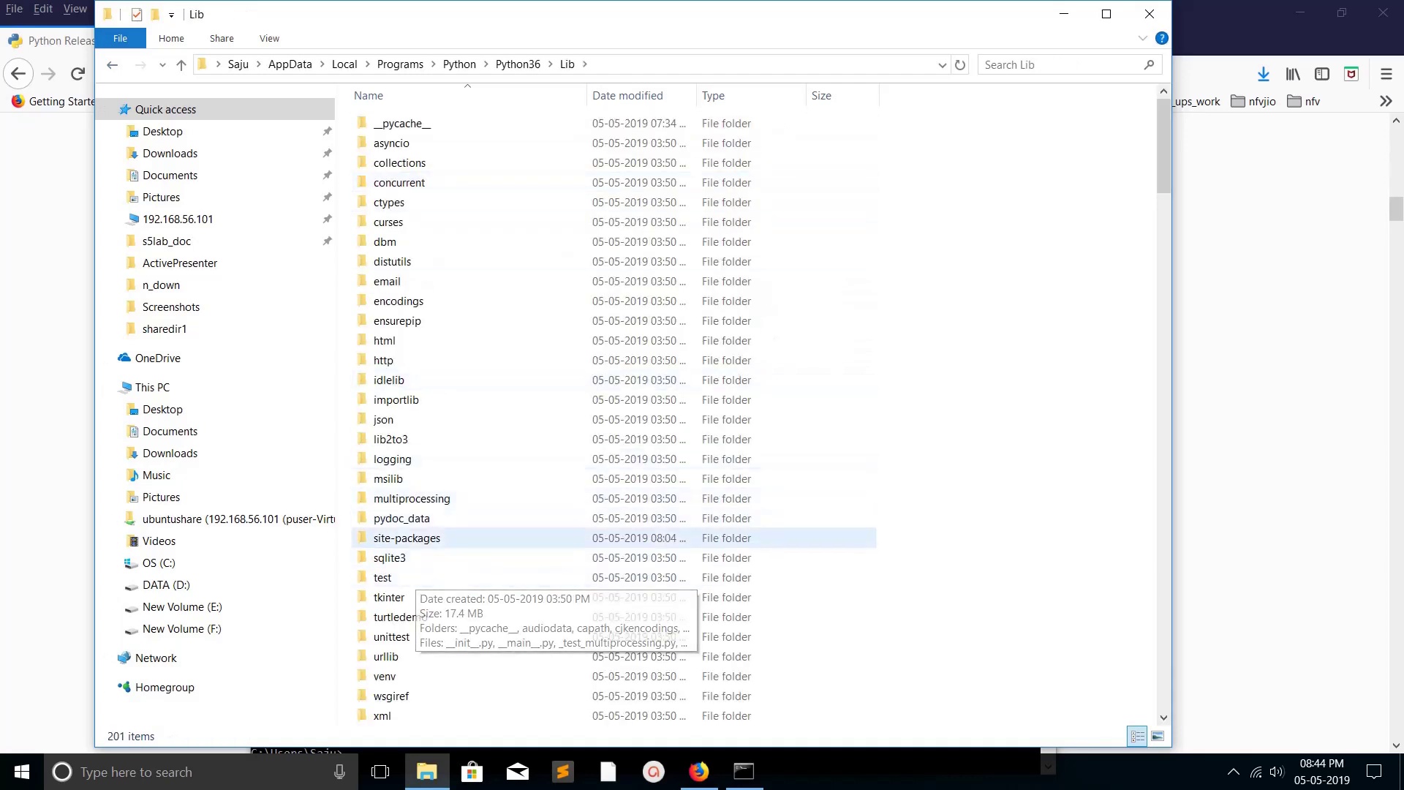
double_click(407, 537)
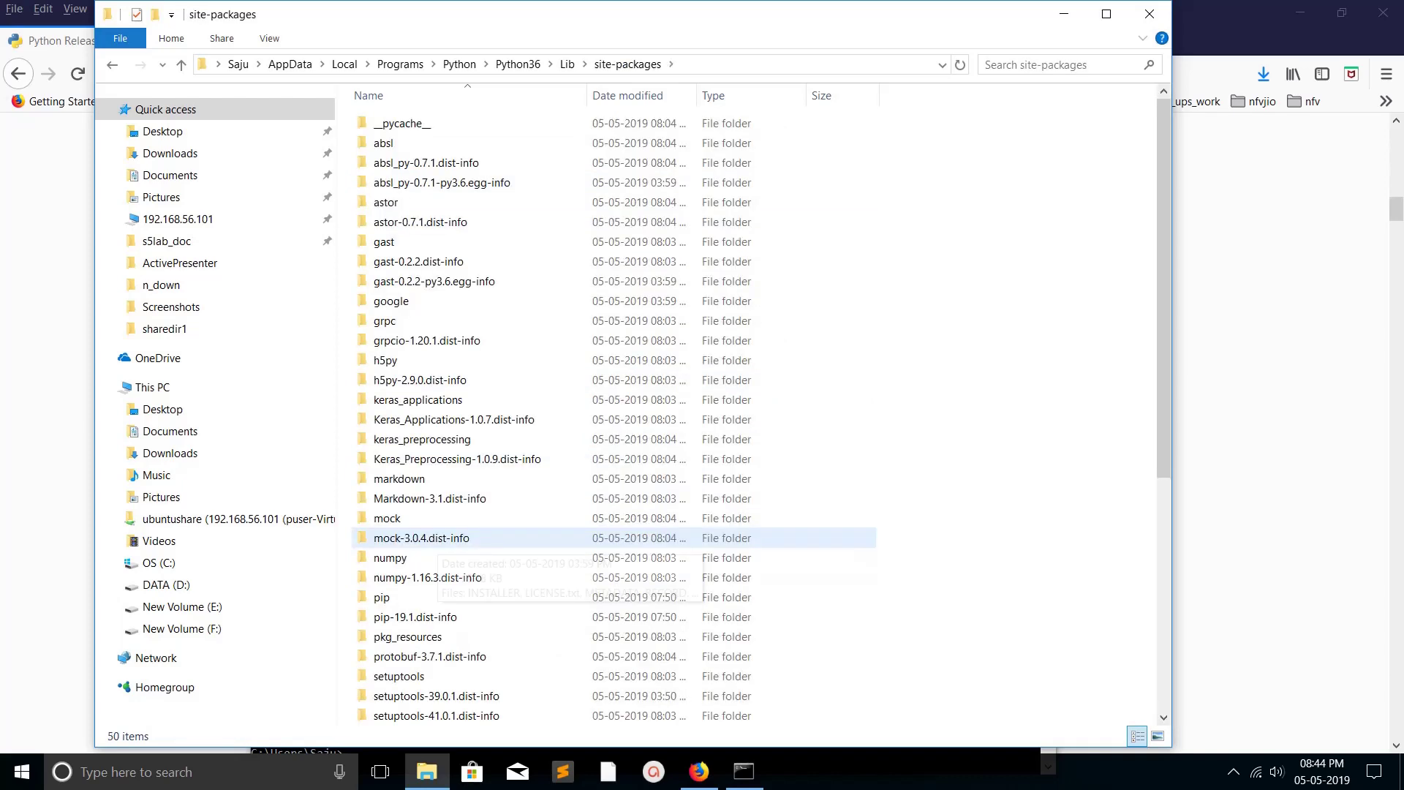
scroll(438, 538, "down", 3)
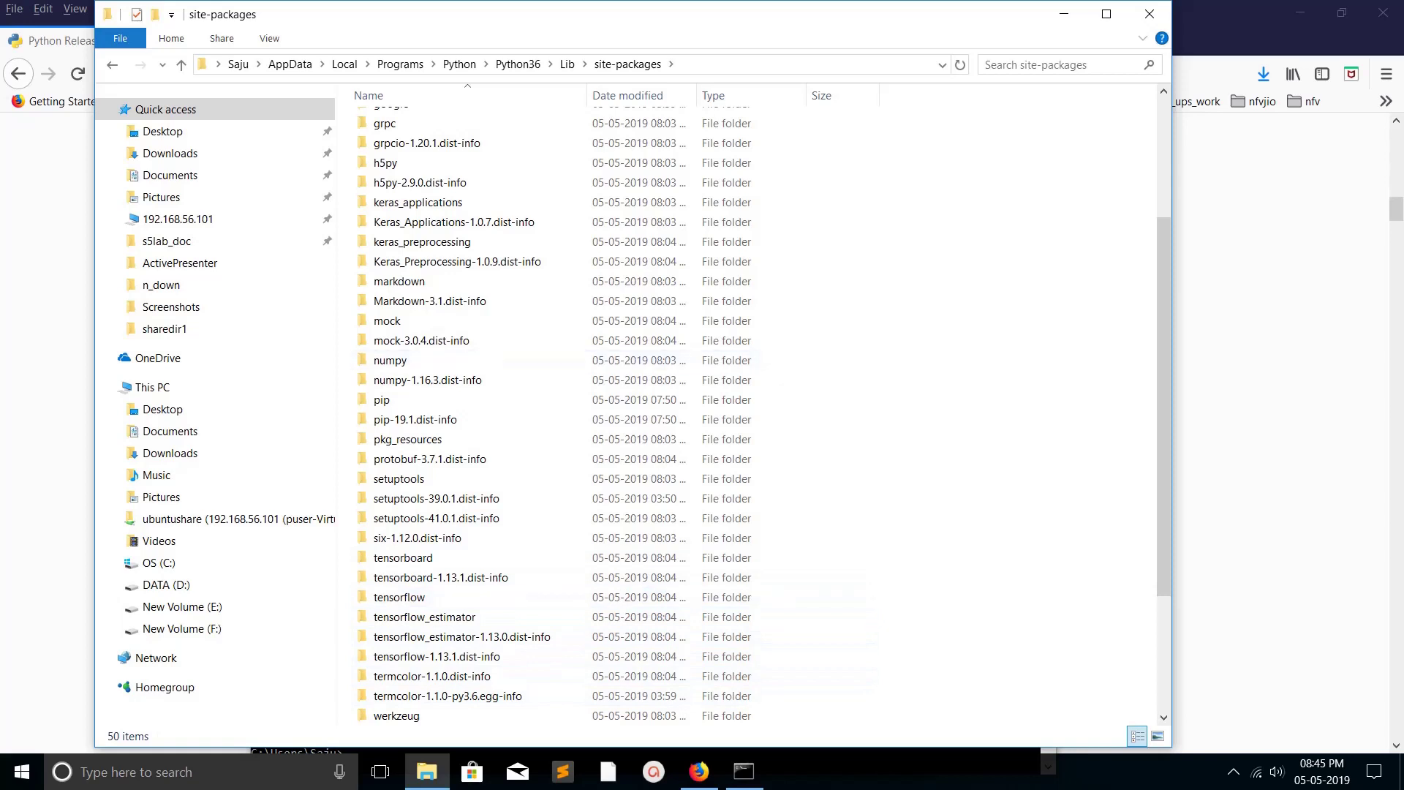
Step: Return from the site-packages folder to the main Python36 folder
key("BackSpace")
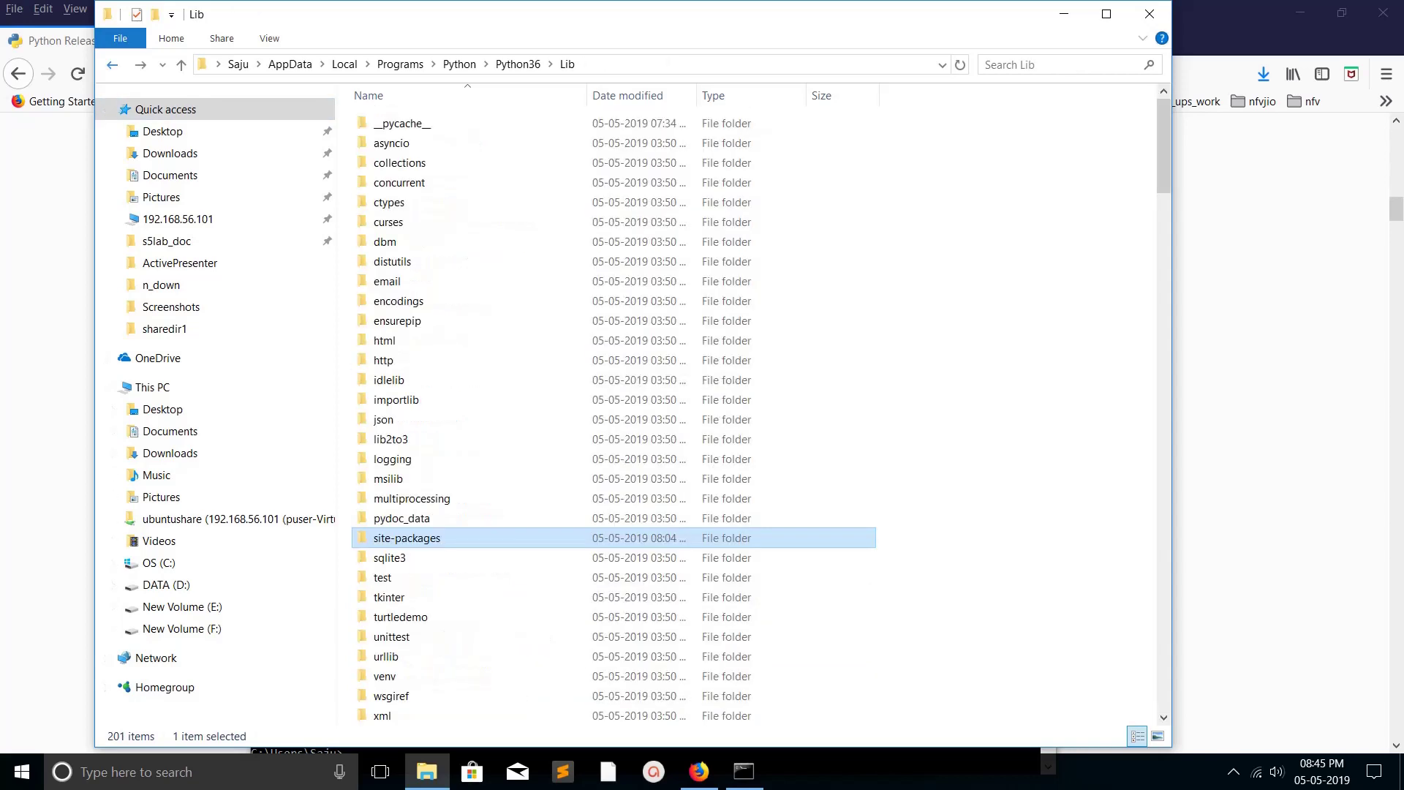
key("BackSpace")
key("Escape")
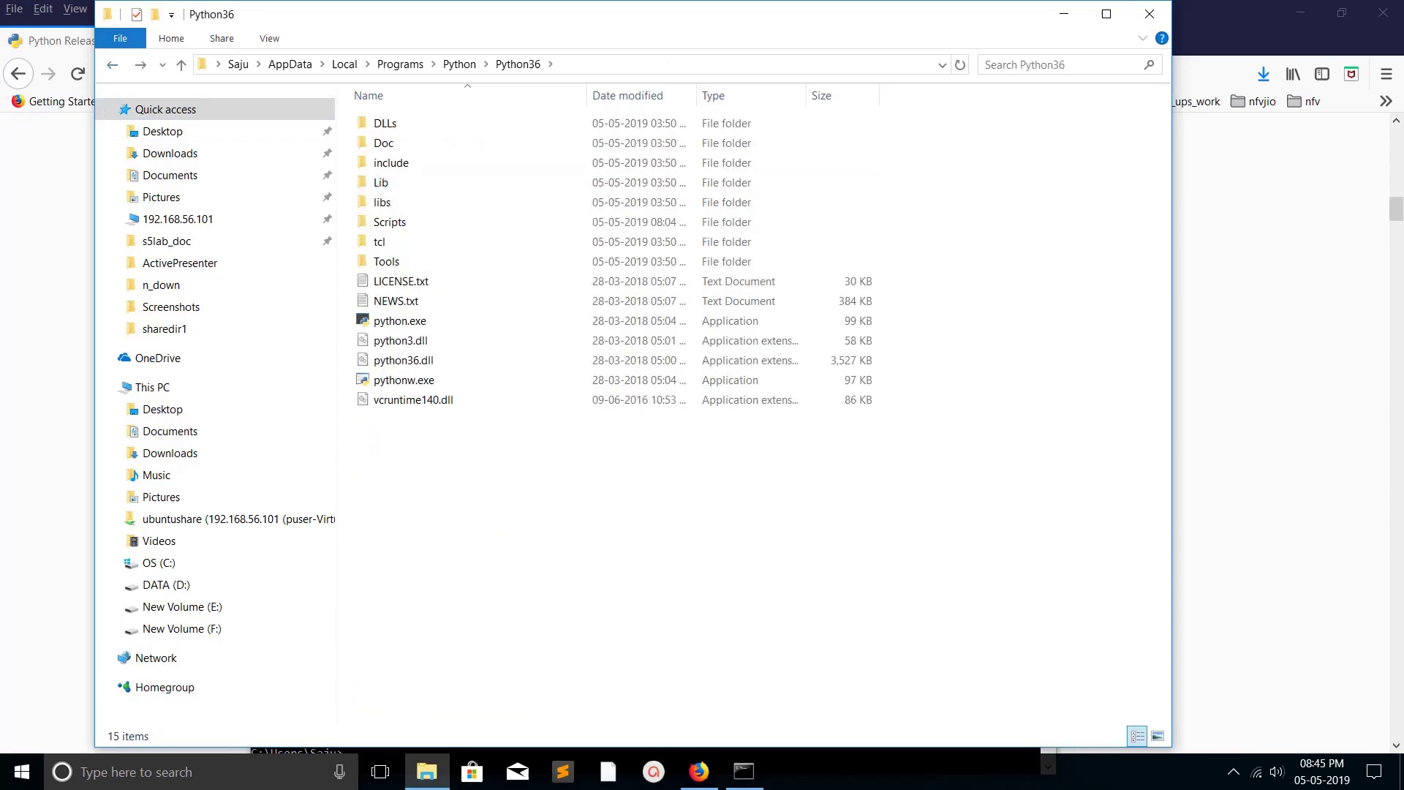